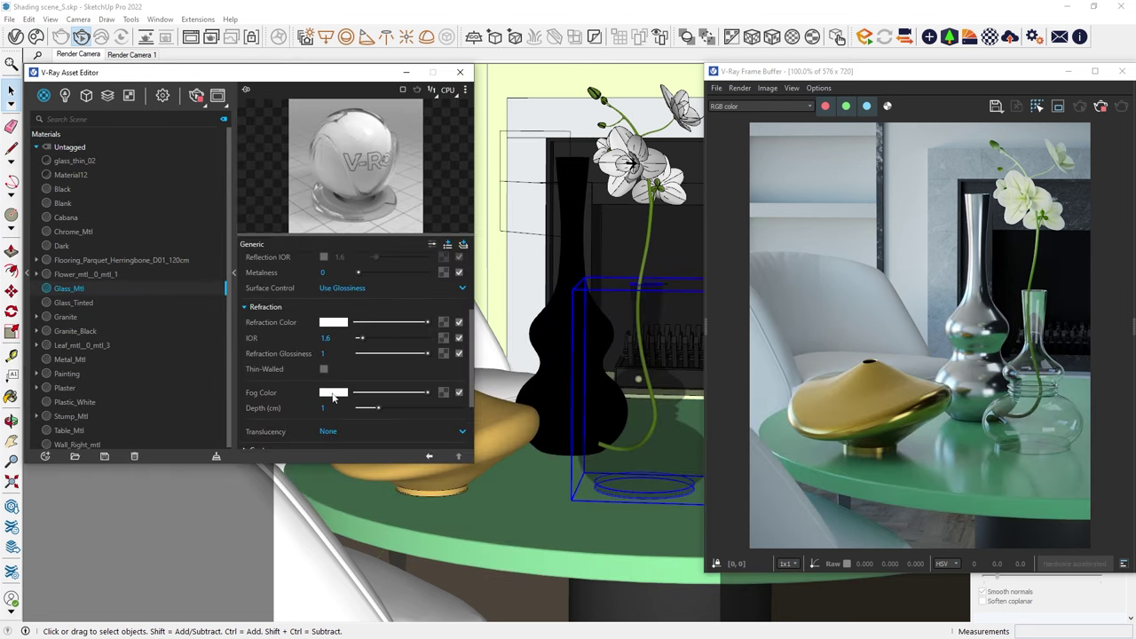
- Pick a new refraction fog color for Glass_Mtl
left_click(330, 397)
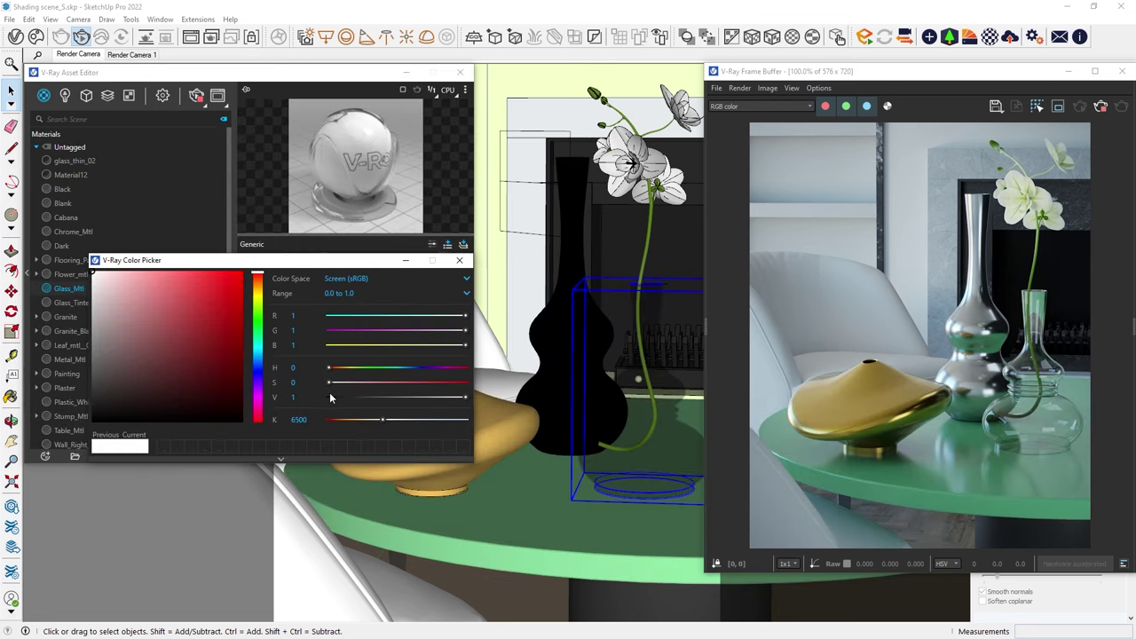
left_click(257, 380)
left_click(178, 313)
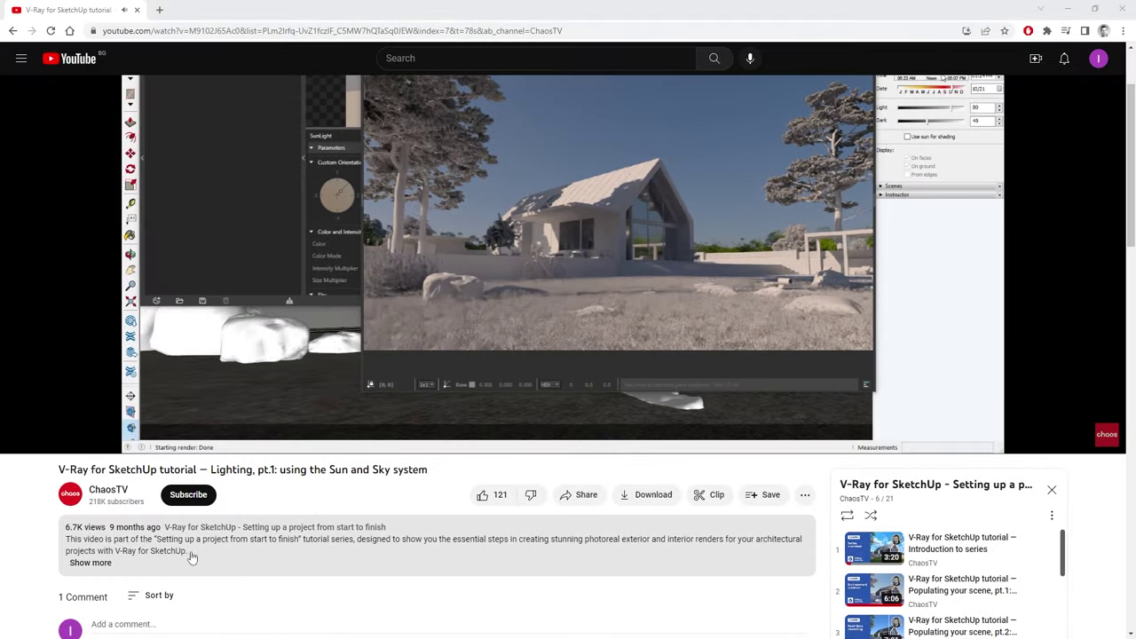
- Switch to the browser and look through the description of the YouTube tutorial on the Sun and Sky system
left_click(162, 557)
scroll(164, 551, "down", 2)
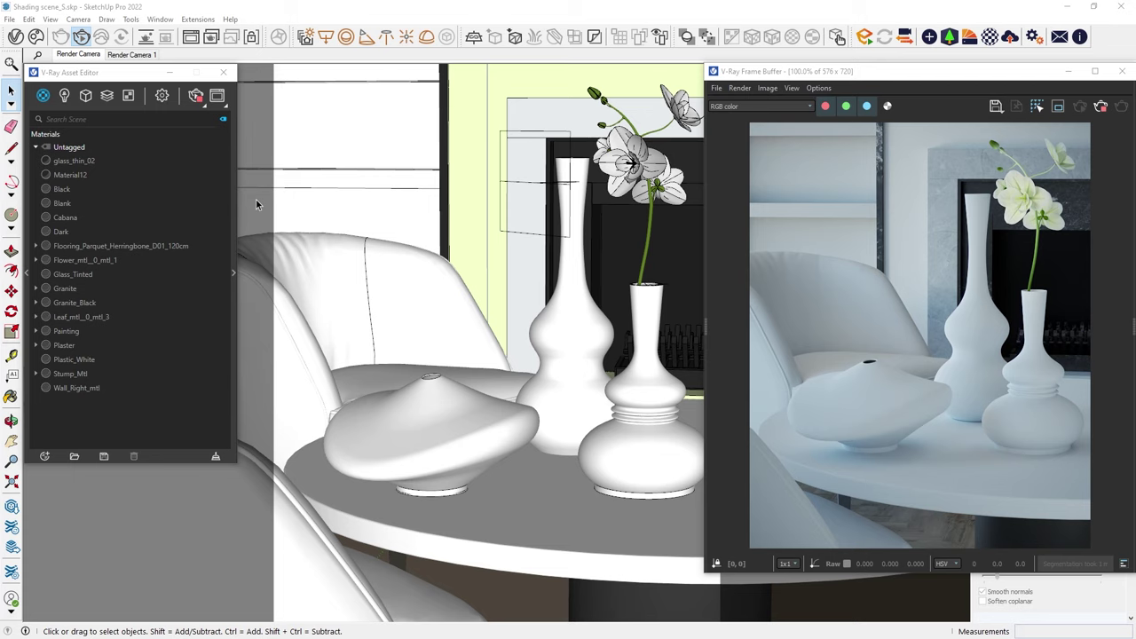
- Create a Generic material named Table_Mtl and apply it to the round table
left_click(42, 98)
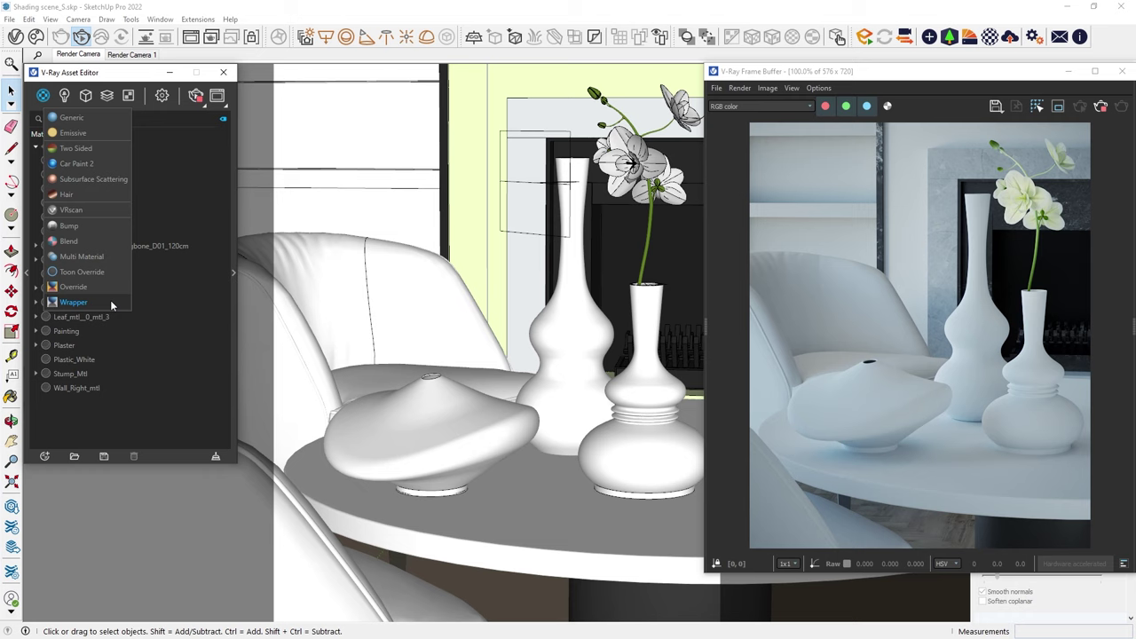
left_click(115, 118)
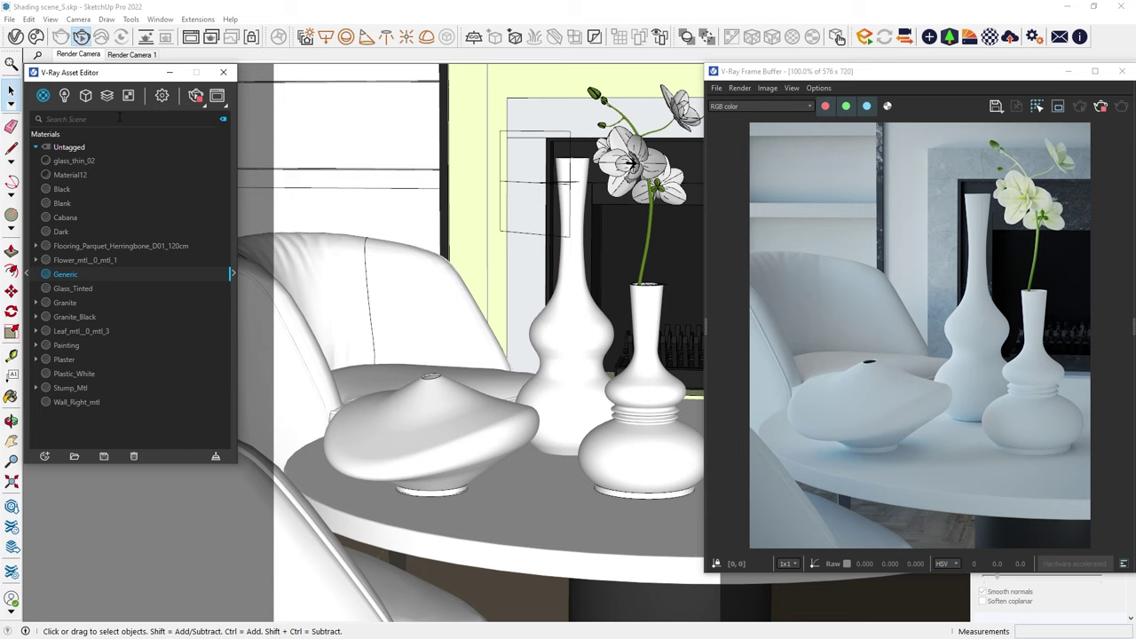
double_click(109, 273)
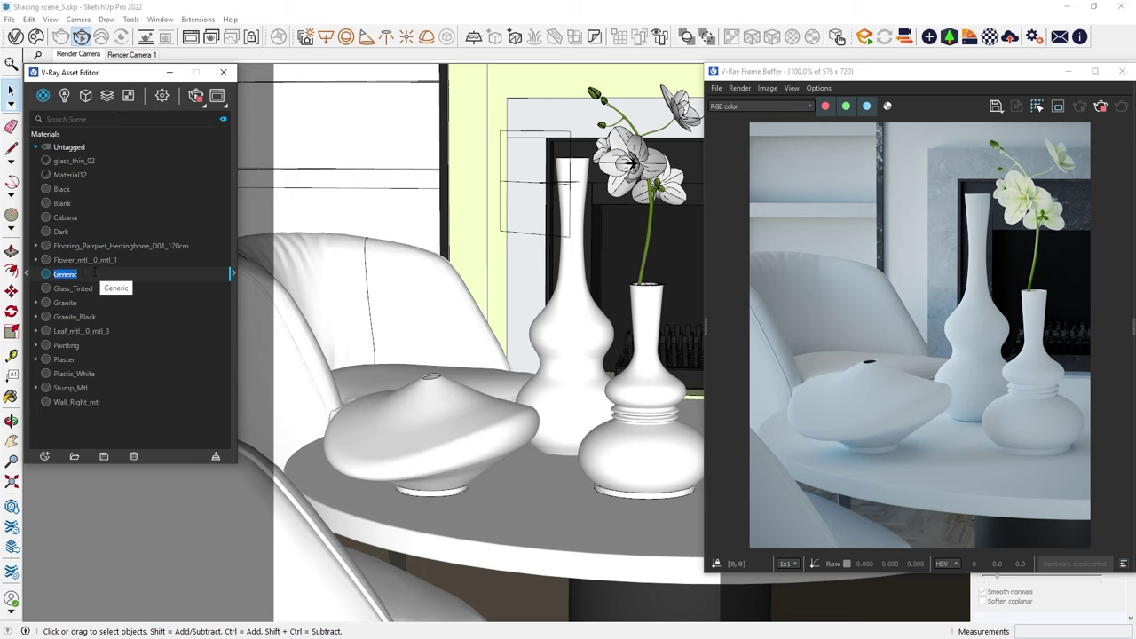
type("Table_Mtl")
key("Return")
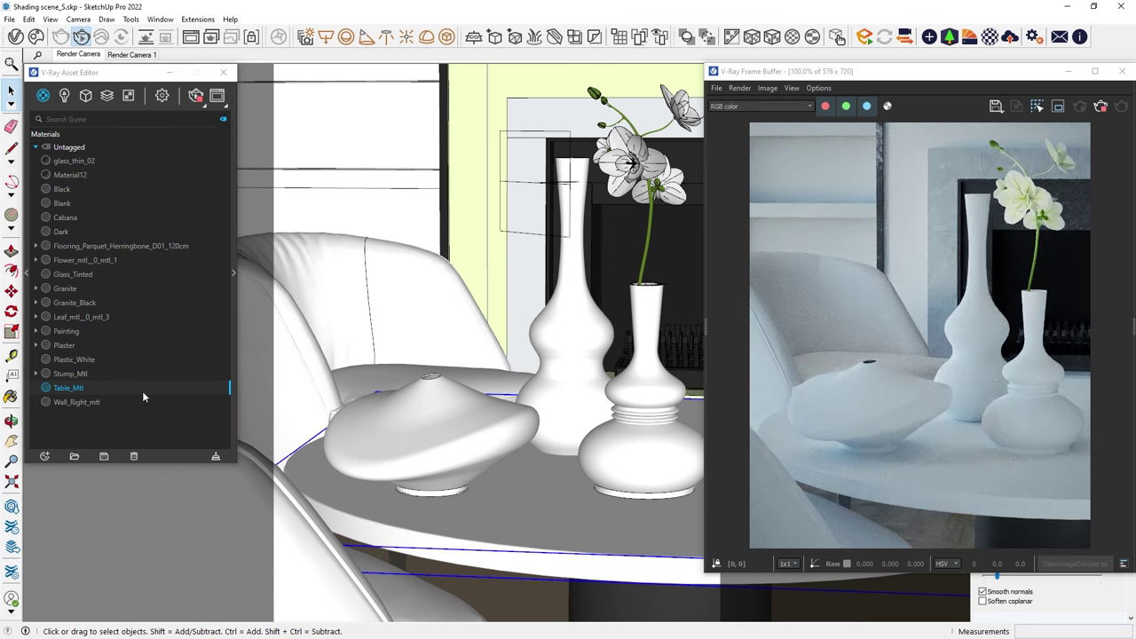
right_click(142, 390)
left_click(164, 266)
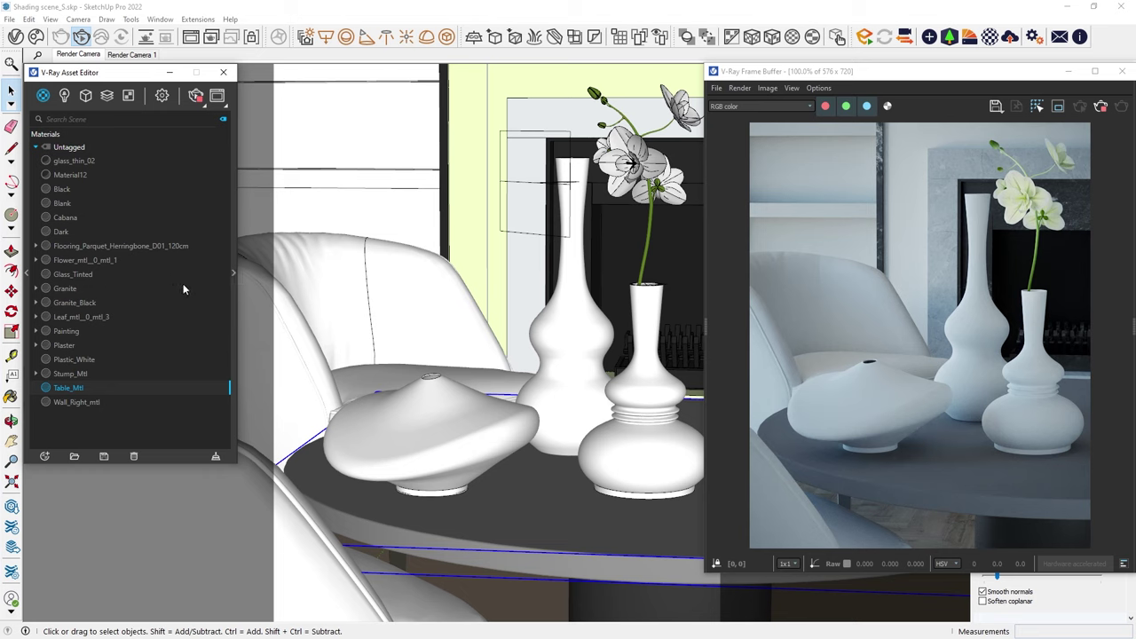
- Set Table_Mtl's diffuse color to a soft green with R 0.475, G 0.761 and B 0.555
left_click(231, 275)
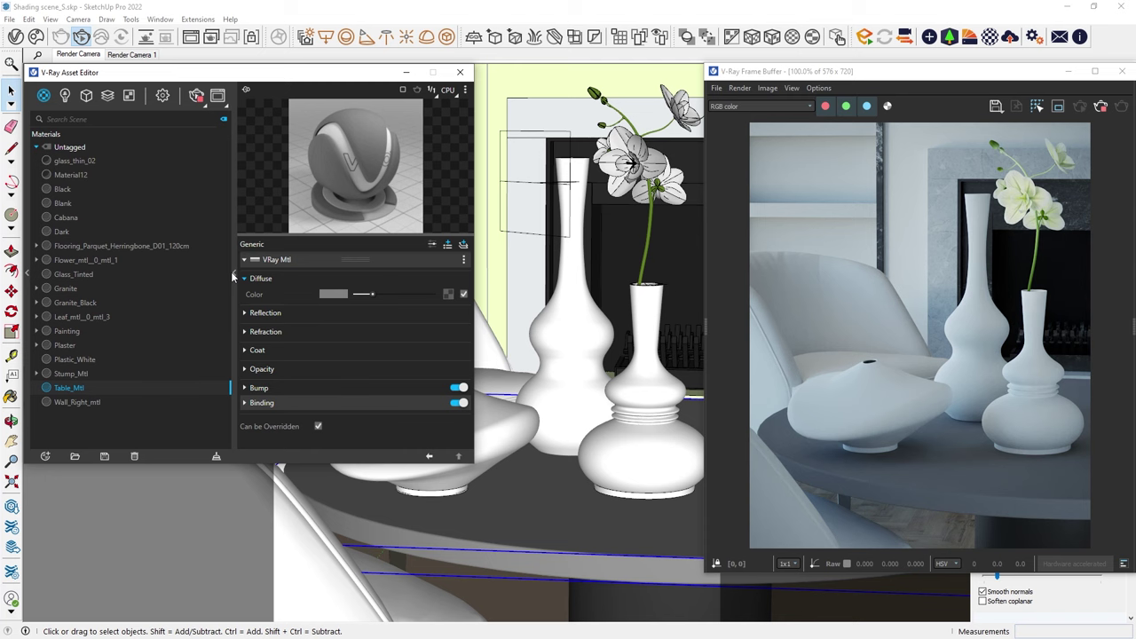
left_click(327, 293)
left_click(148, 308)
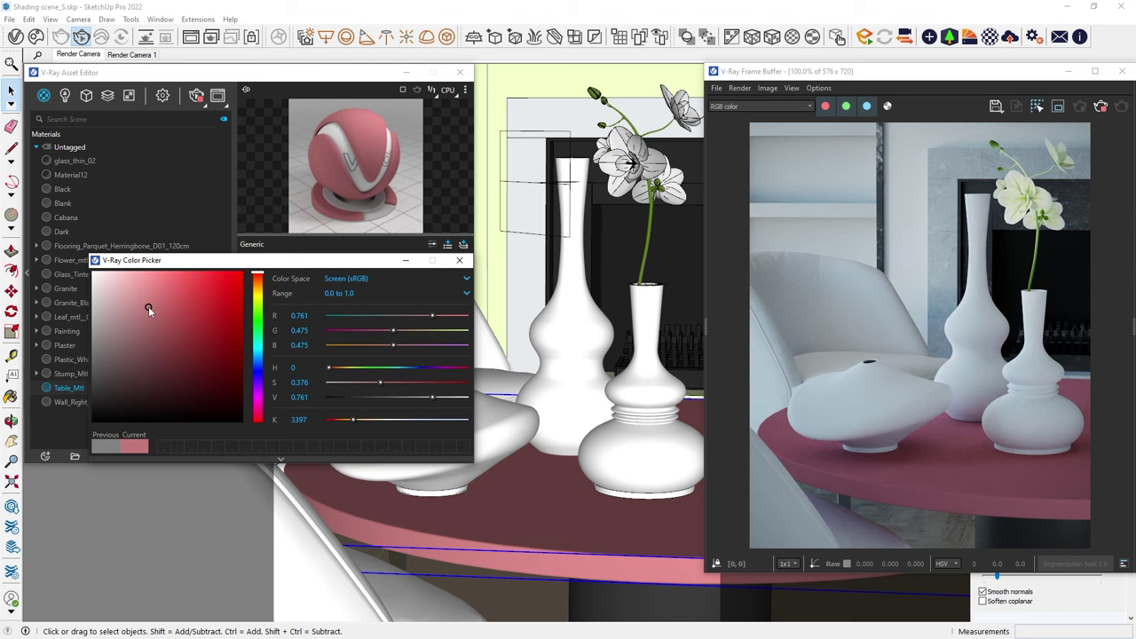
left_click(257, 330)
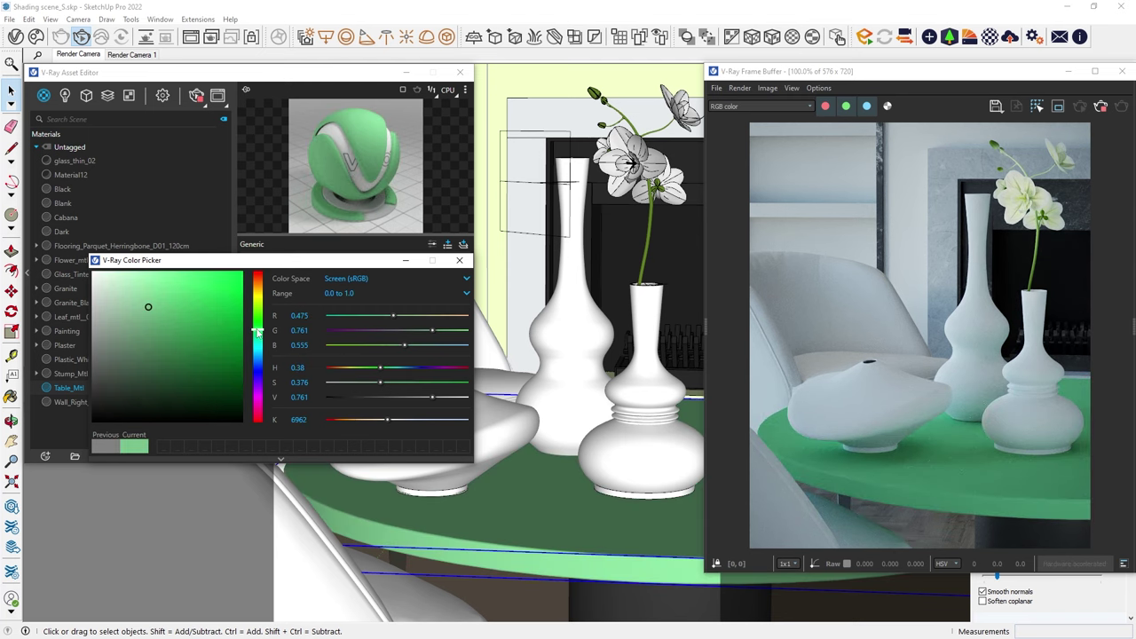
left_click(459, 260)
- Set Table_Mtl's reflection color to white and its reflection glossiness to 0.84
left_click(384, 312)
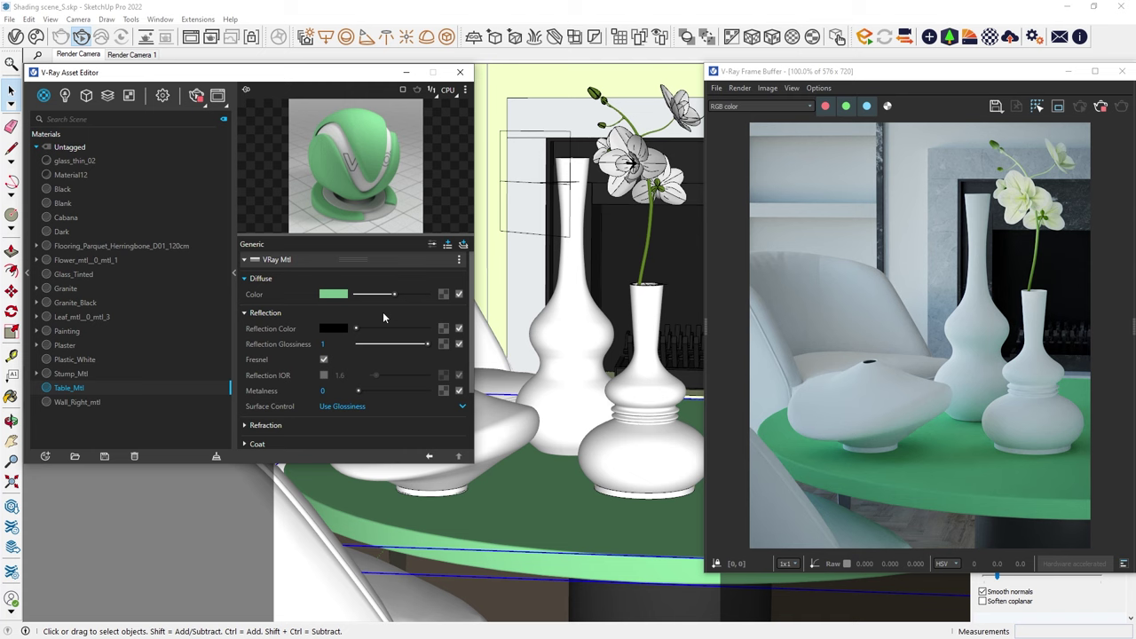
left_click_drag(390, 326, 429, 327)
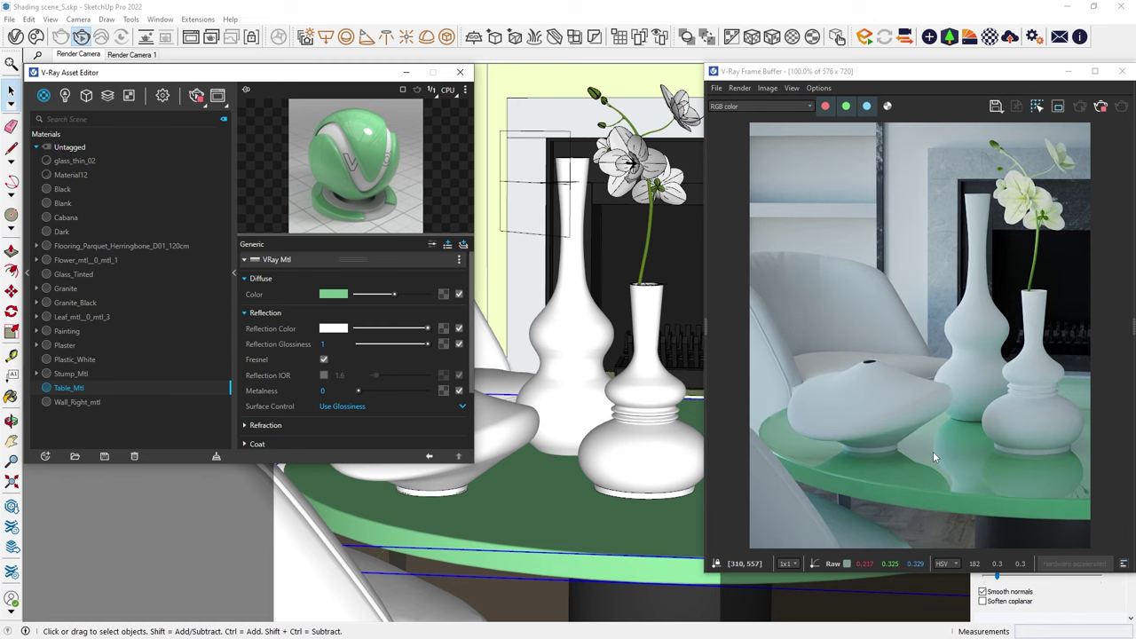
left_click_drag(427, 343, 416, 344)
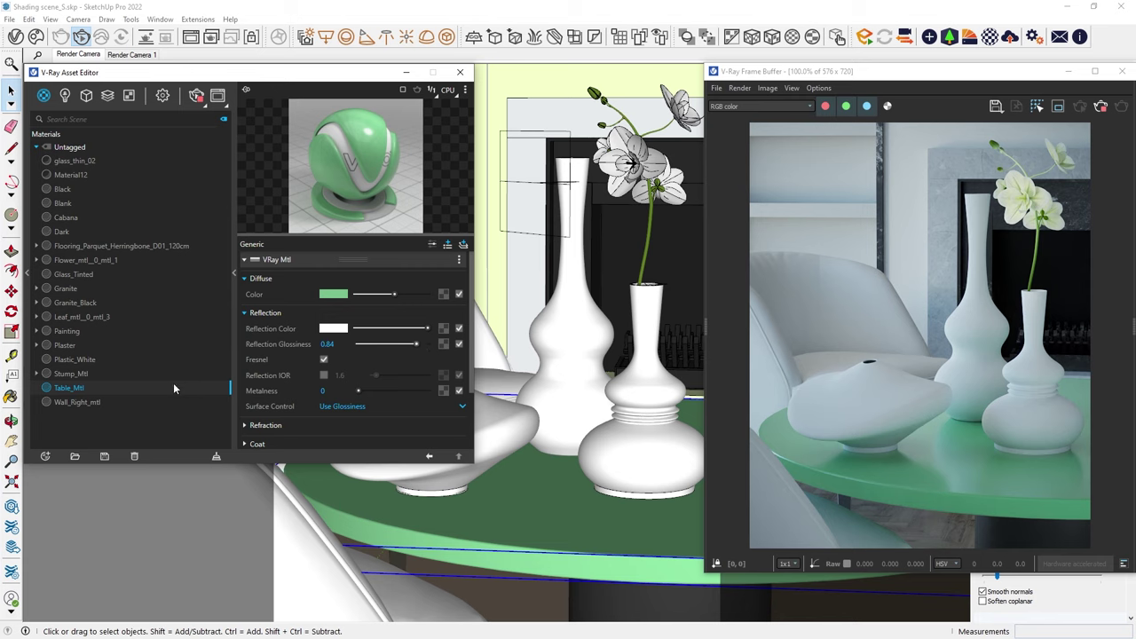
- Create another Generic material and name it Chrome_Mtl
left_click(47, 455)
mouse_move(89, 441)
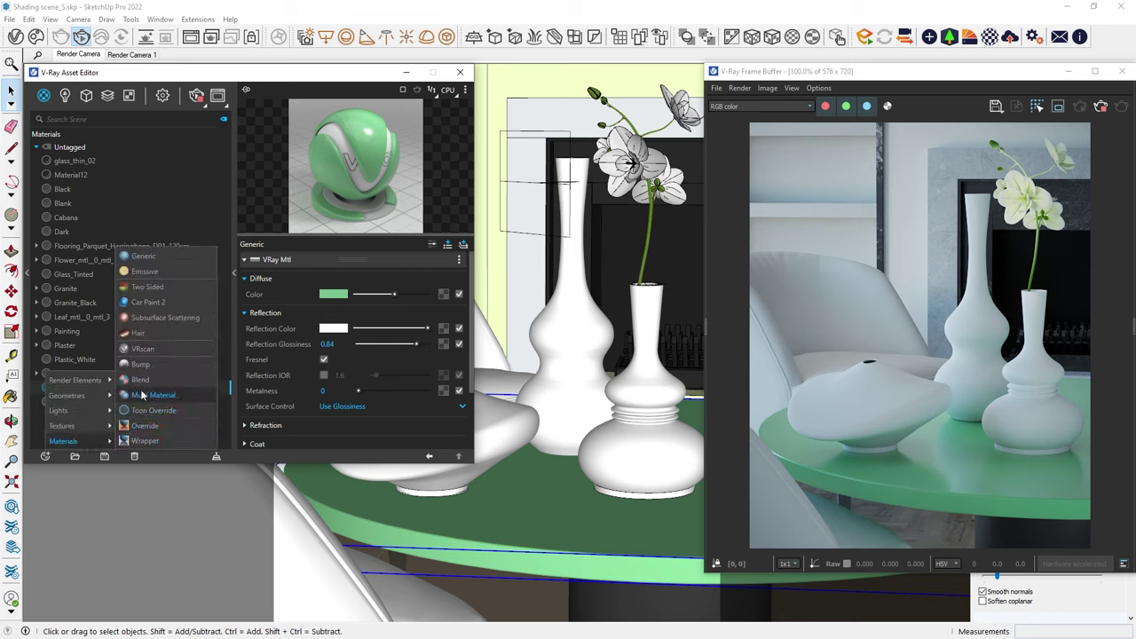
left_click(161, 261)
double_click(87, 274)
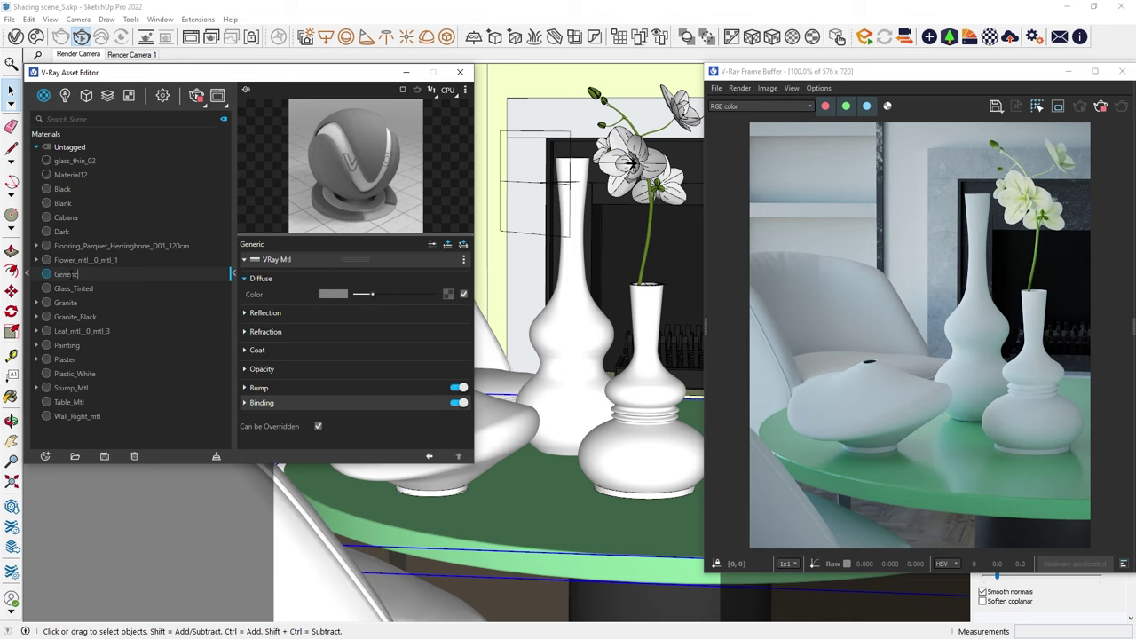
type("Chrome_Mtl")
key("Return")
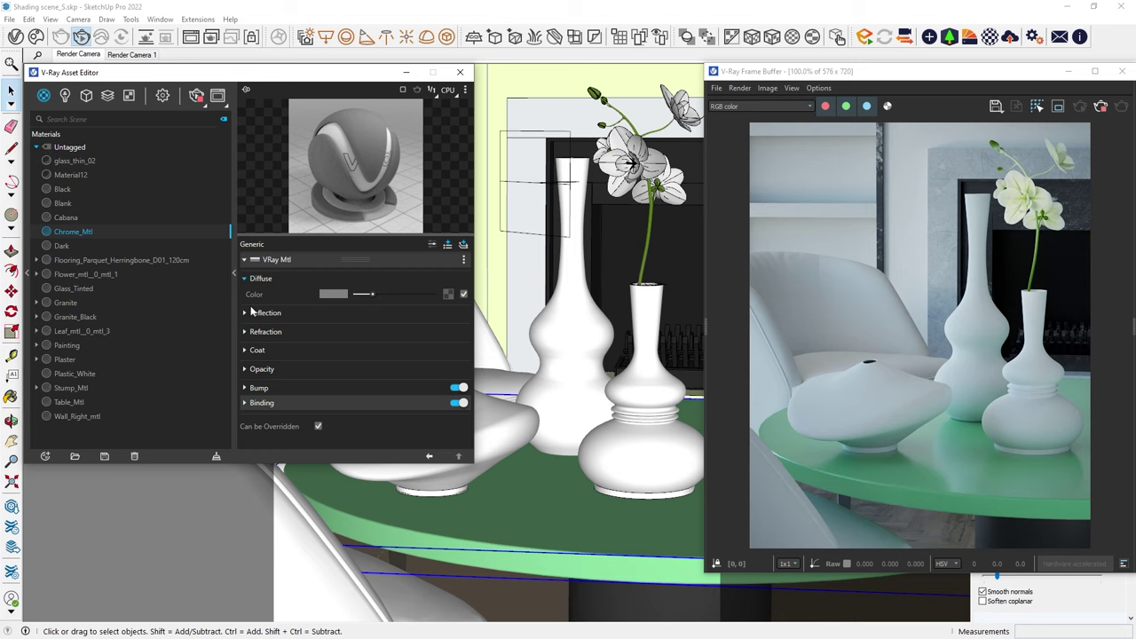
- Give Chrome_Mtl a black diffuse color and white reflection color, and apply it to the tall vase at the back of the table
left_click_drag(372, 294, 425, 329)
left_click(351, 313)
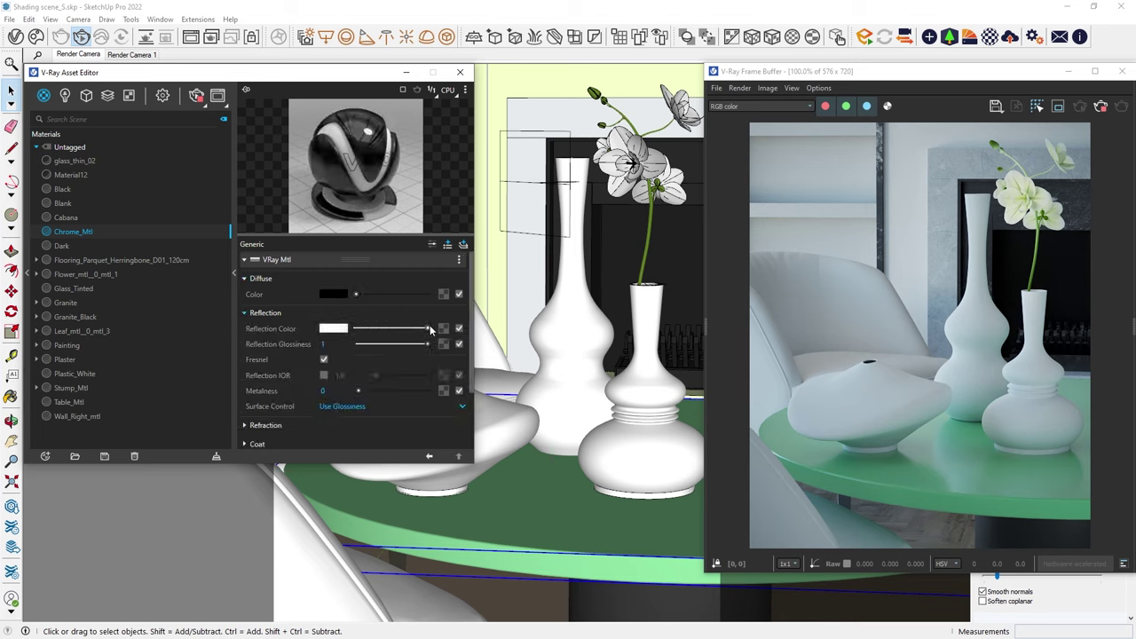
left_click(569, 336)
right_click(168, 233)
left_click(177, 257)
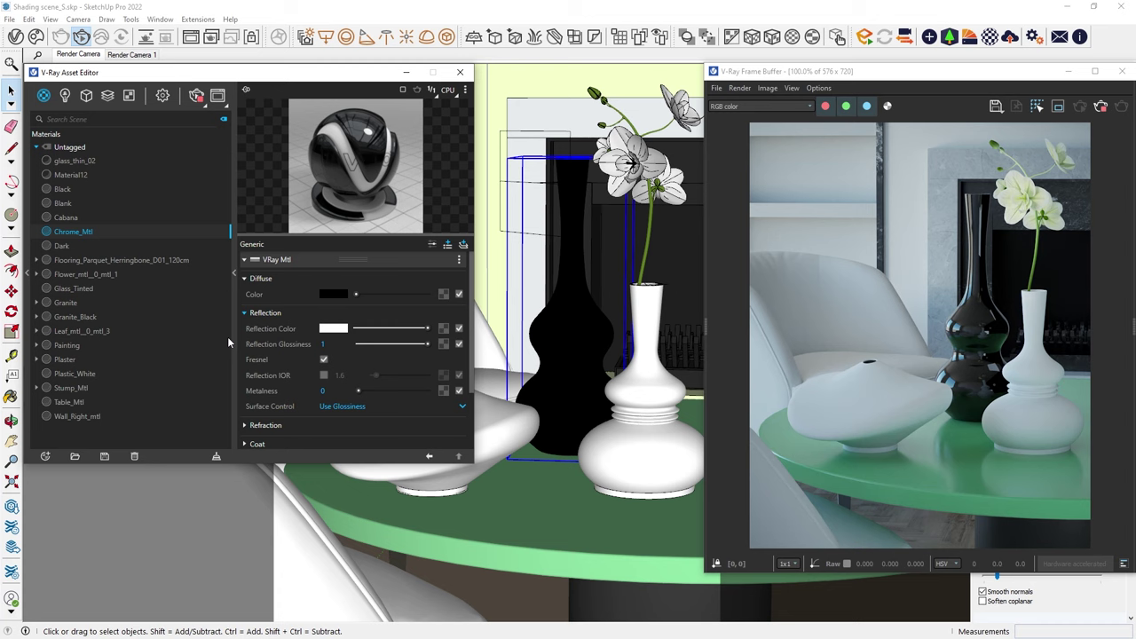
- Enable Chrome_Mtl's custom reflection IOR with a value of 8 and set its reflection glossiness to 0.82
left_click(324, 375)
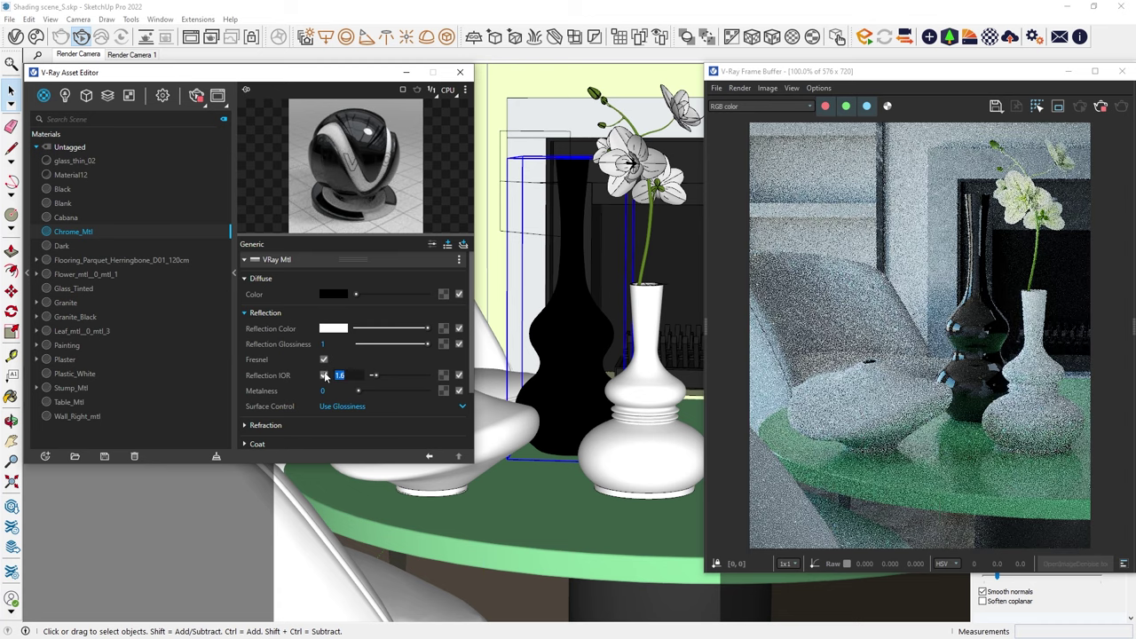
type("8")
key("Return")
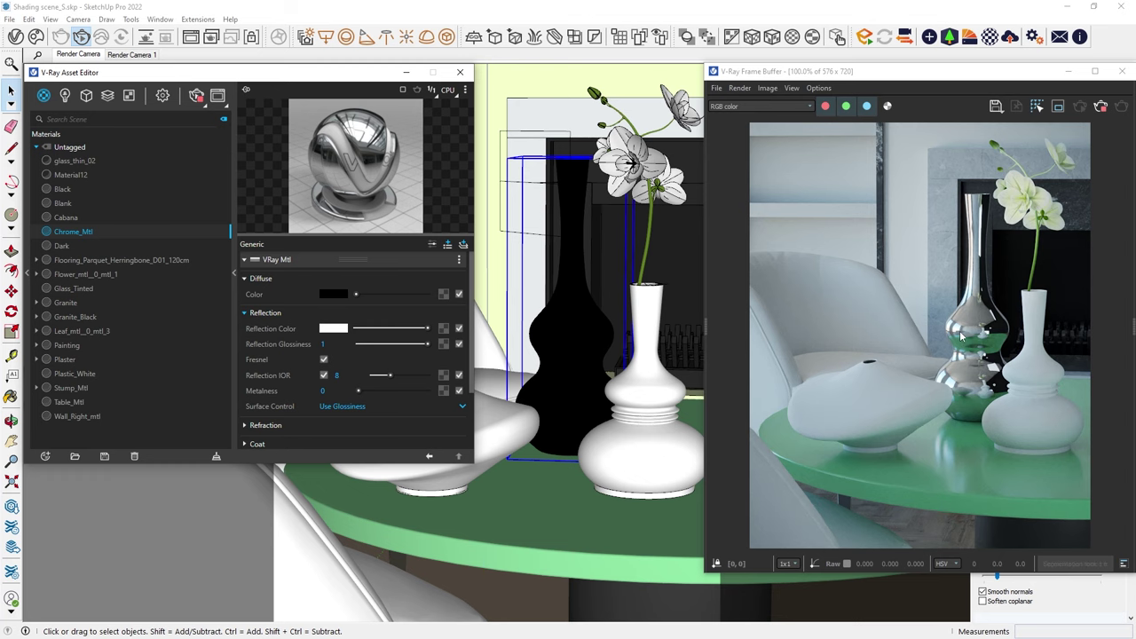
left_click_drag(427, 344, 416, 346)
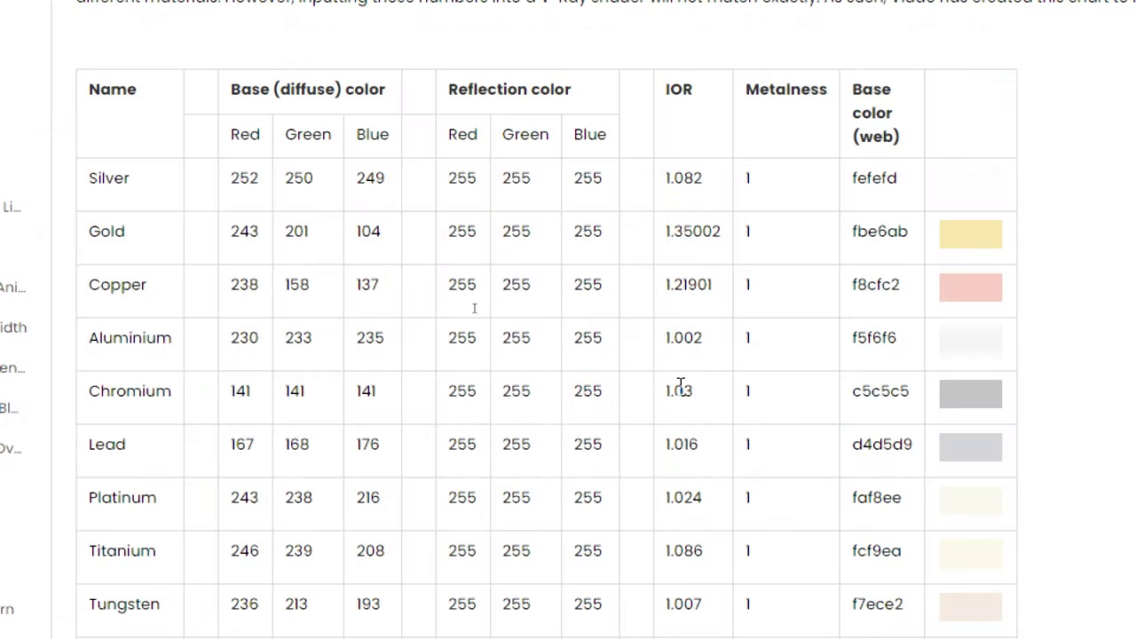
- Switch to the browser and review the chart of diffuse colors, reflection colors, IOR and metalness values for metals
scroll(681, 577, "down", 3)
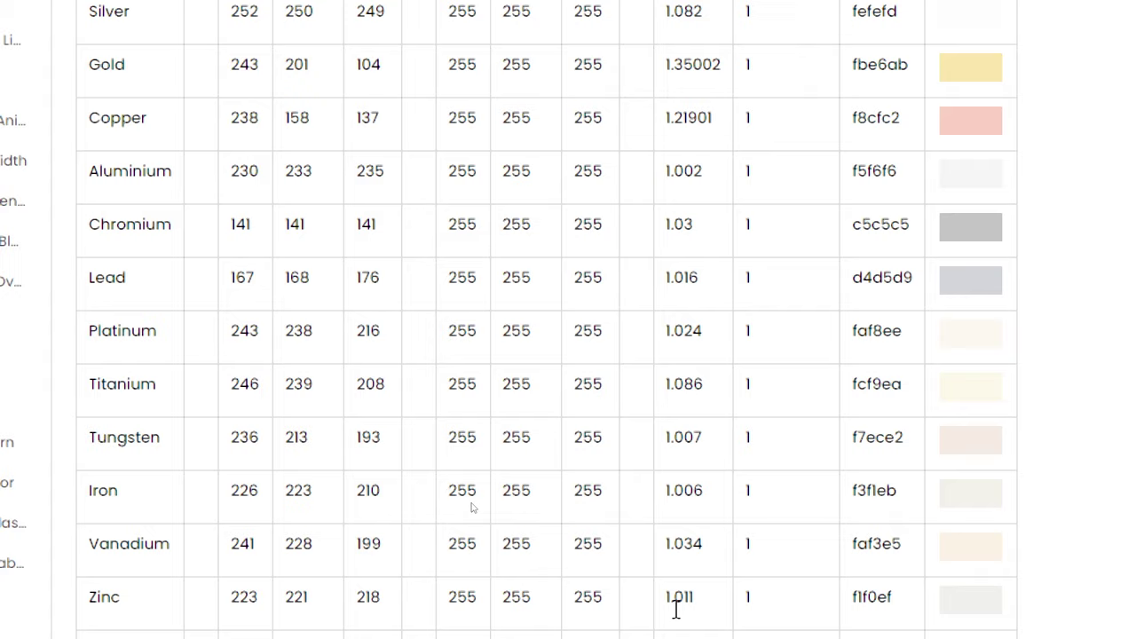
scroll(674, 625, "down", 1)
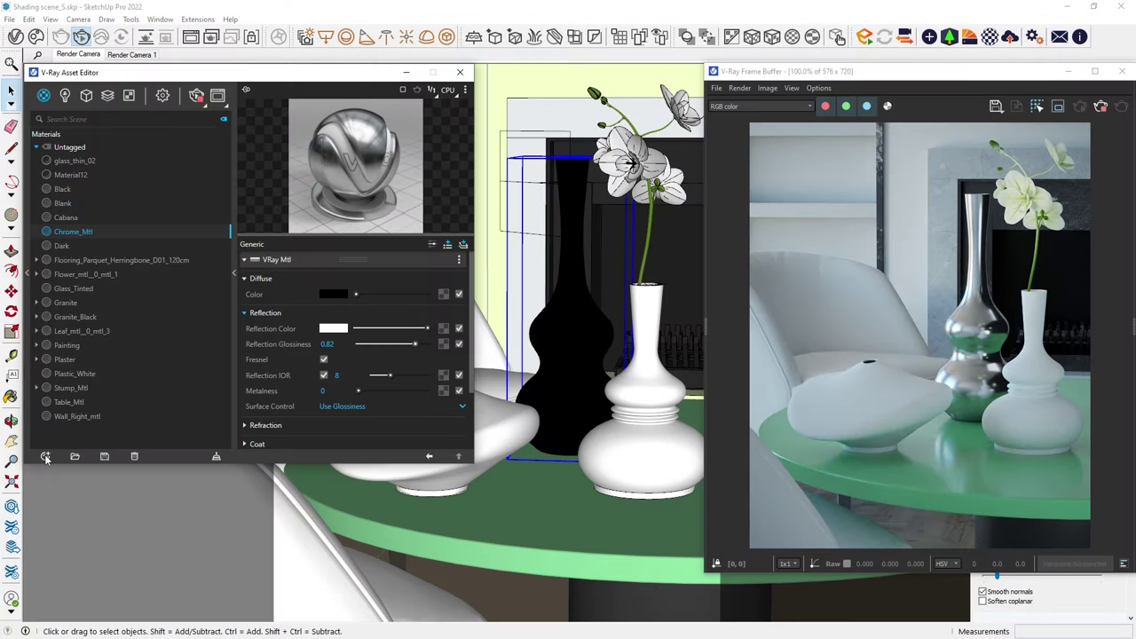
- Create a new Generic material and name it Metal_Mtl
left_click(46, 458)
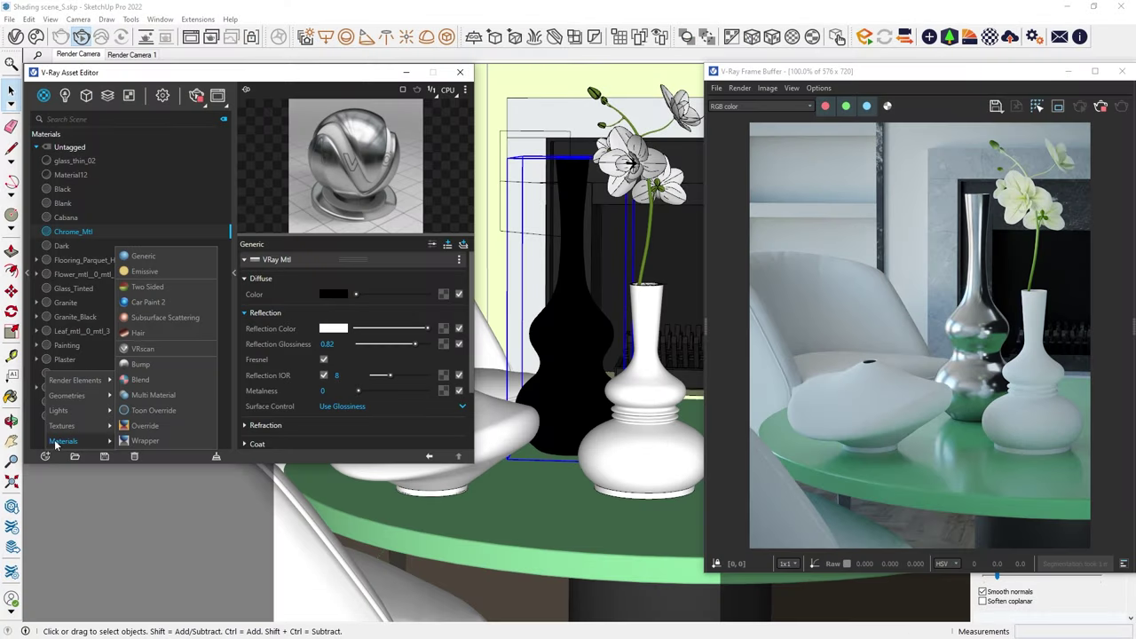
left_click(179, 257)
double_click(109, 288)
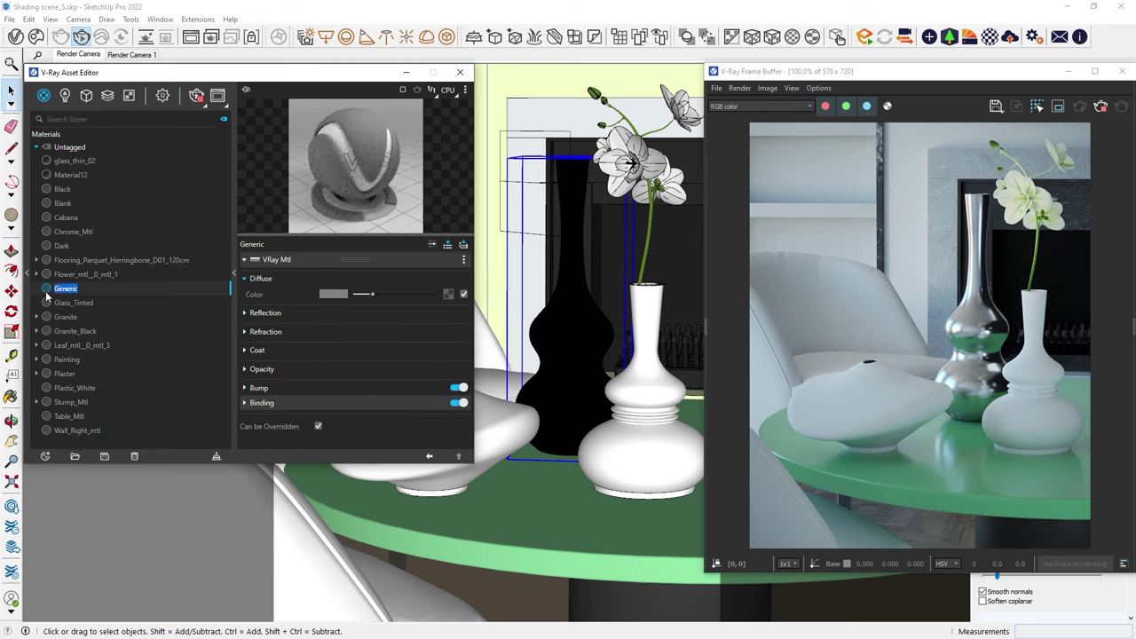
type("Metal_Mtl")
key("Return")
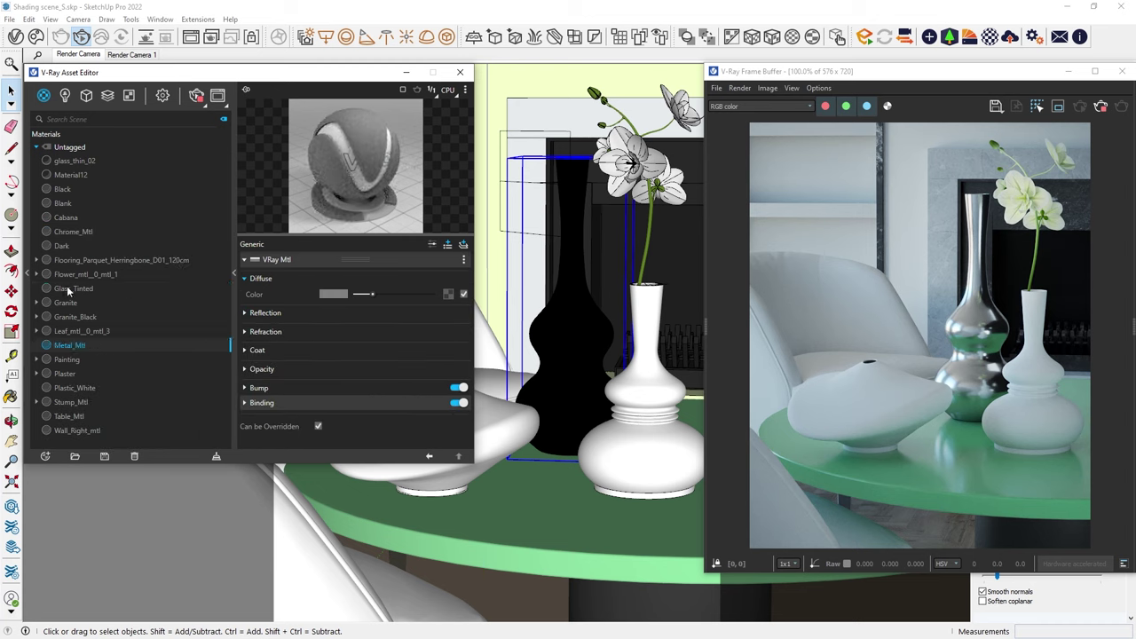
- Apply Metal_Mtl to the low, wide vase on the table
left_click(426, 479)
right_click(172, 345)
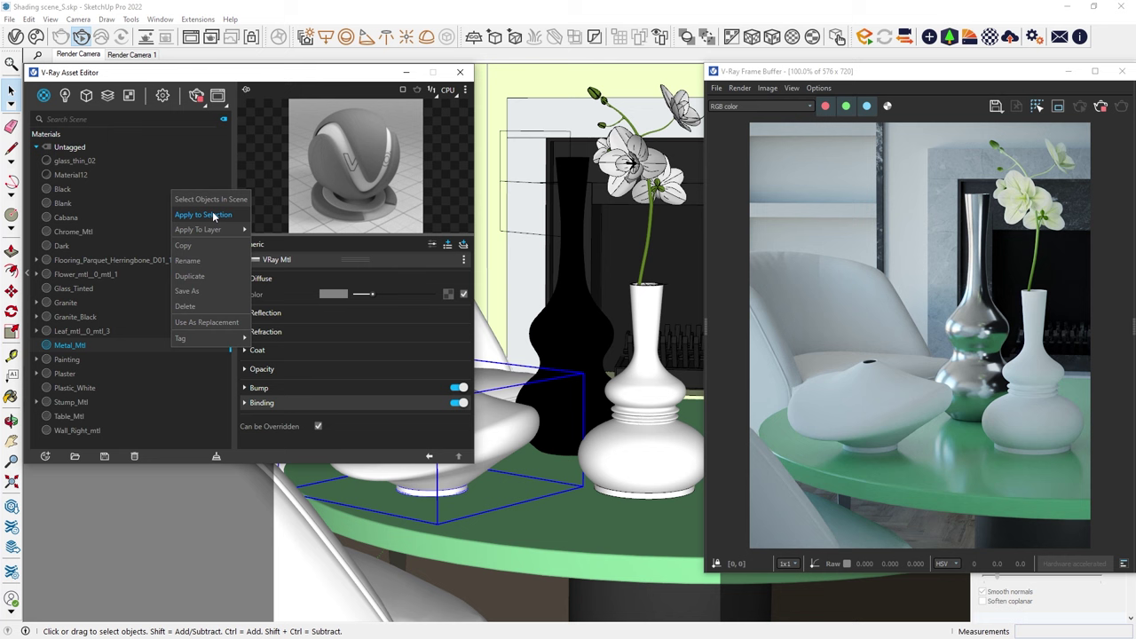
left_click(212, 216)
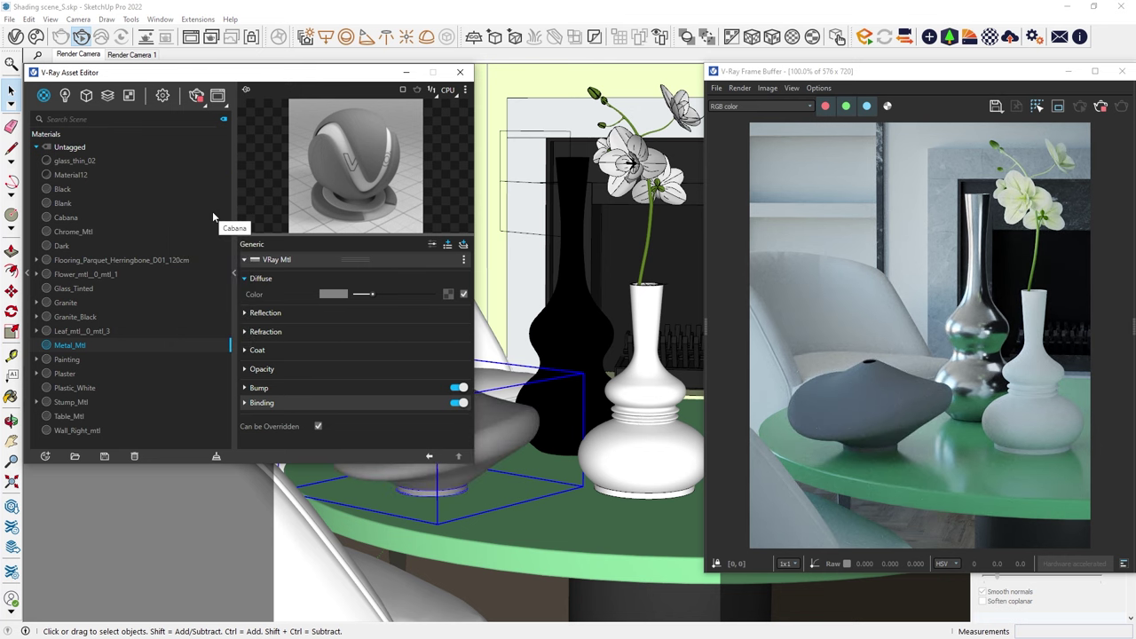
- Set Metal_Mtl's reflection color to white, its metalness to 1 and its reflection glossiness to 0.8
left_click(309, 312)
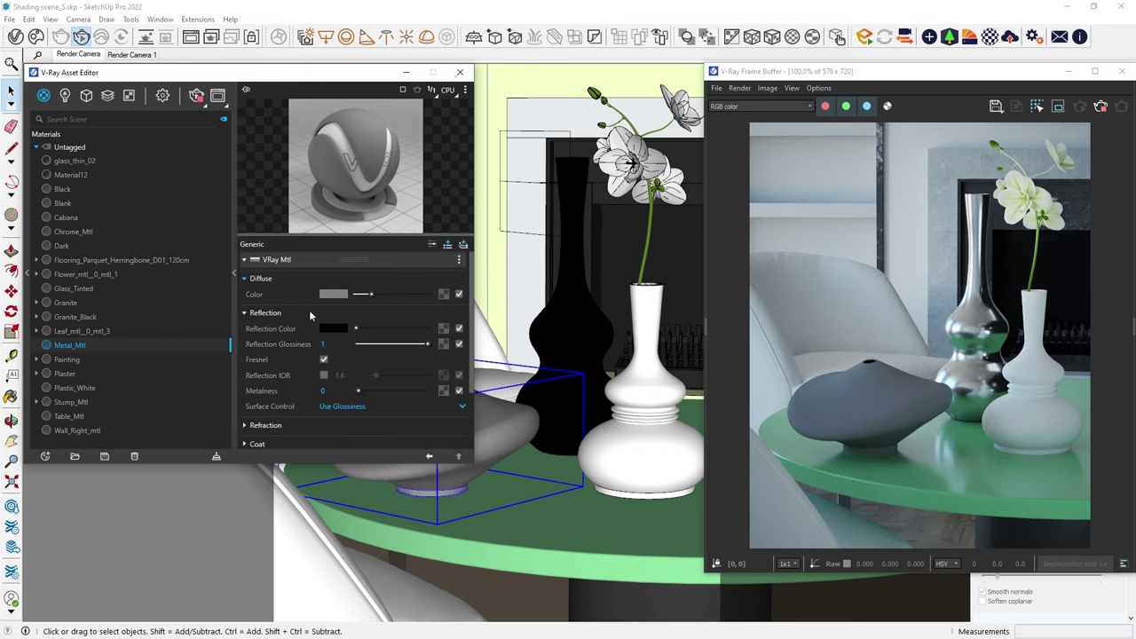
left_click_drag(356, 329, 432, 327)
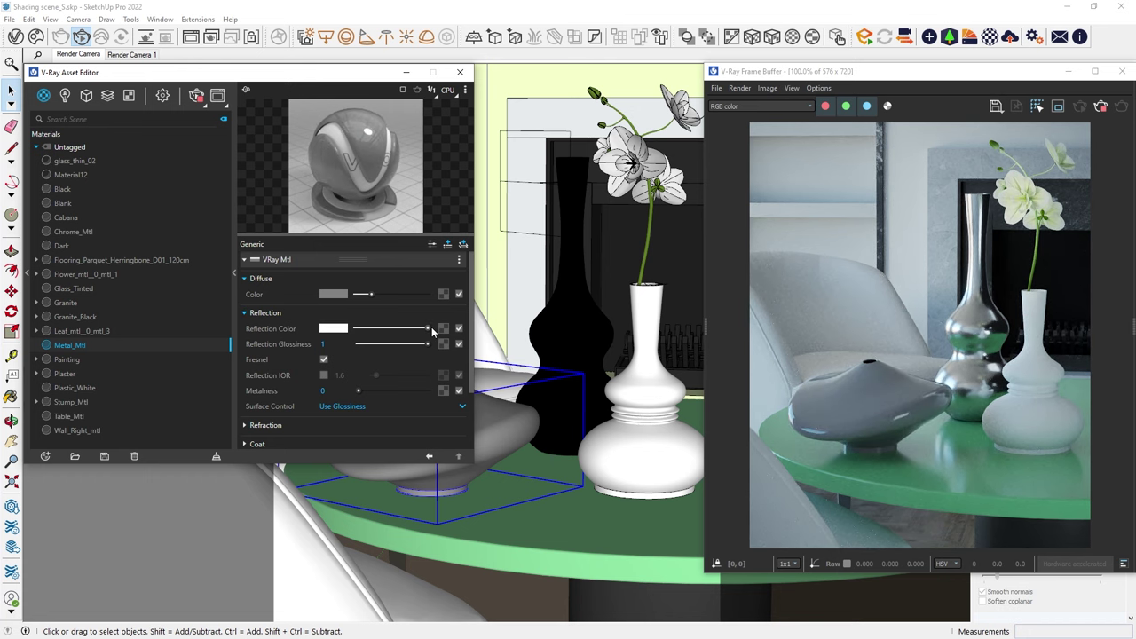
left_click_drag(359, 390, 431, 390)
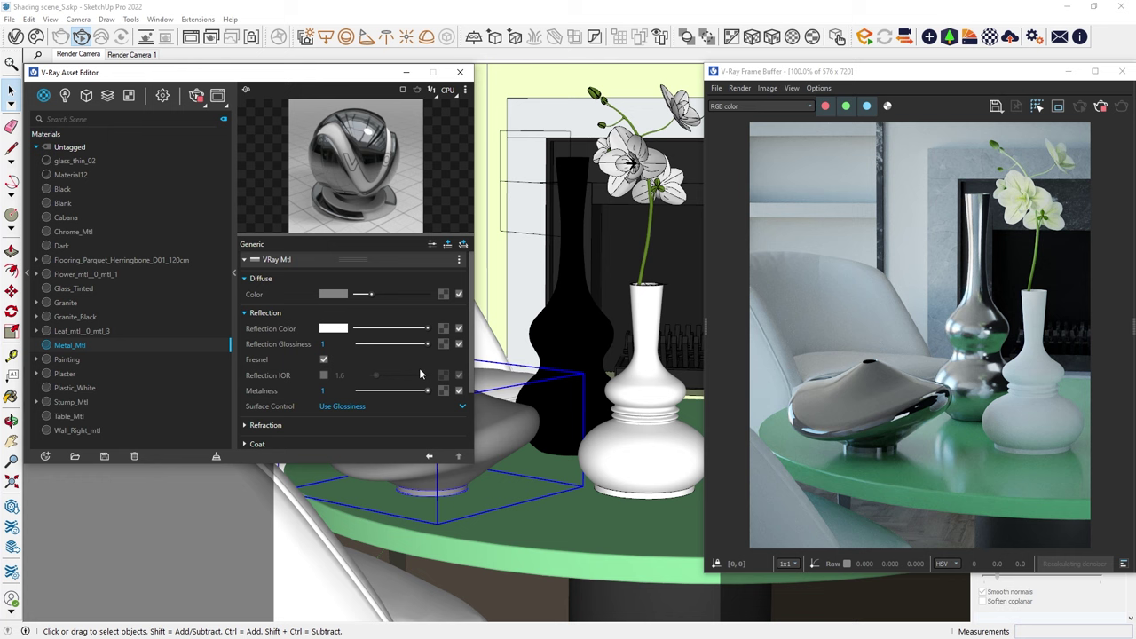
left_click_drag(427, 344, 414, 342)
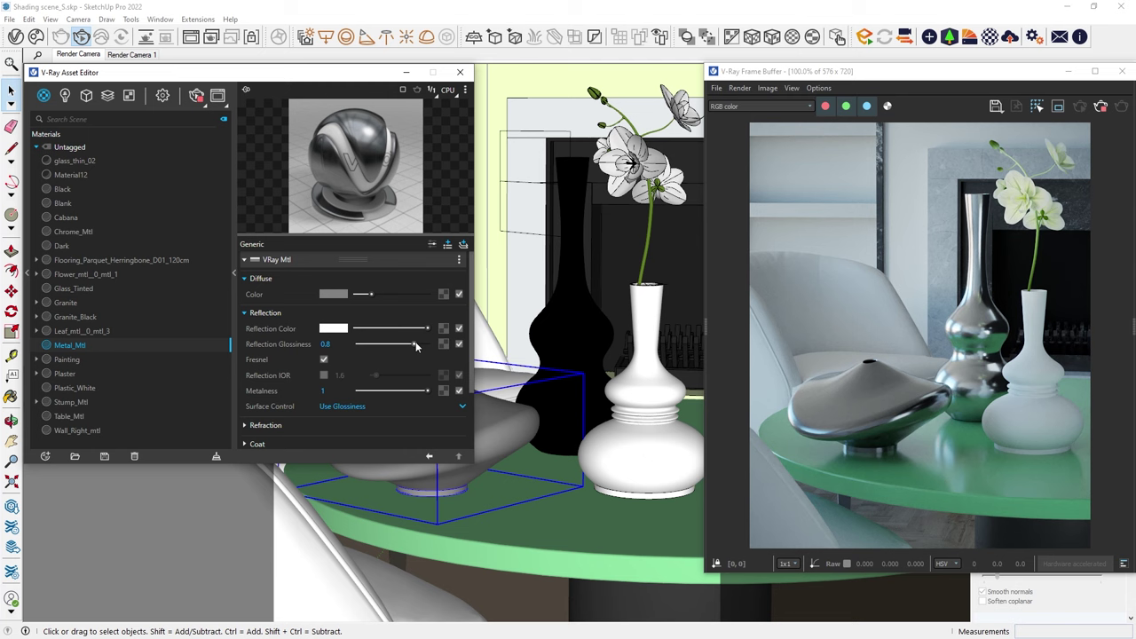
- Change Metal_Mtl's surface control to Use Roughness
left_click(375, 405)
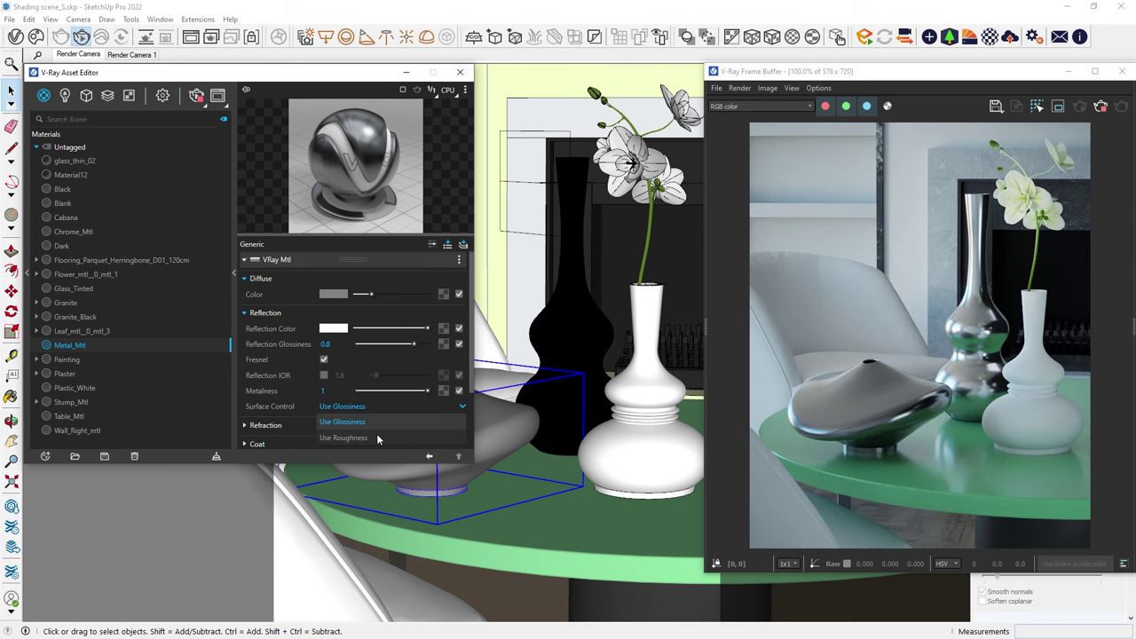
left_click(376, 436)
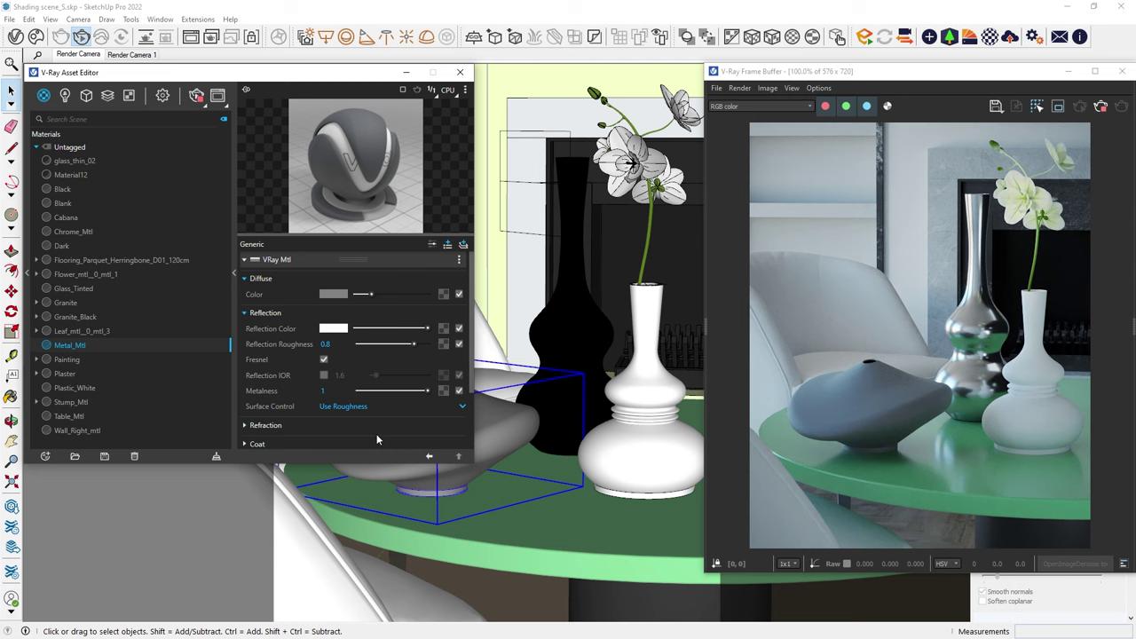
- Set Metal_Mtl's reflection roughness to 0.2 and change its diffuse color to gold
left_click(368, 344)
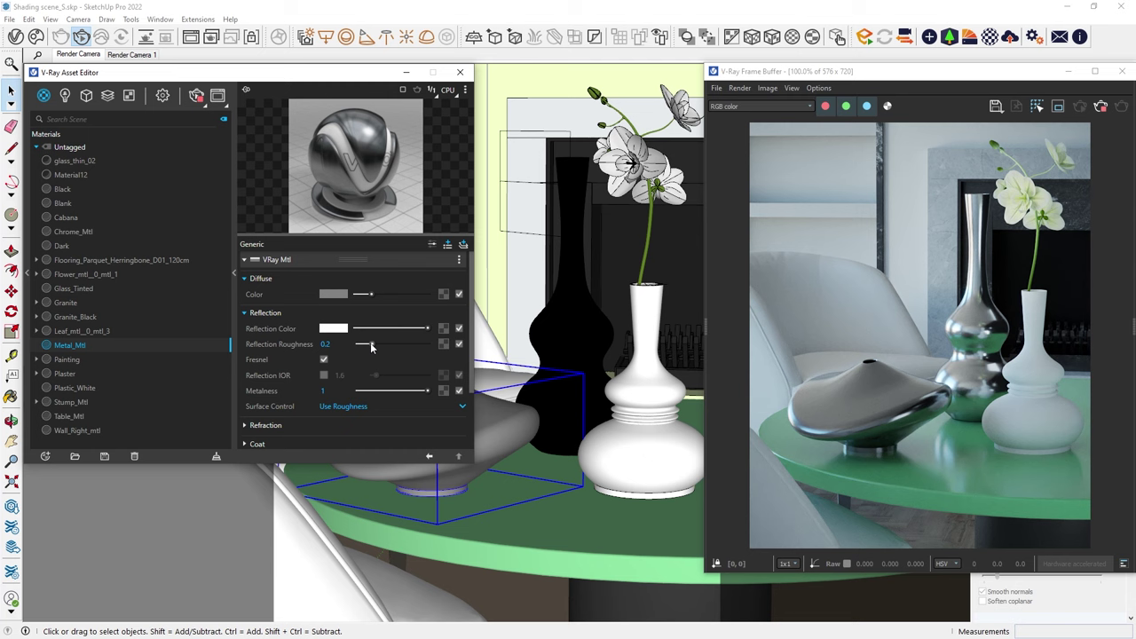
left_click(345, 329)
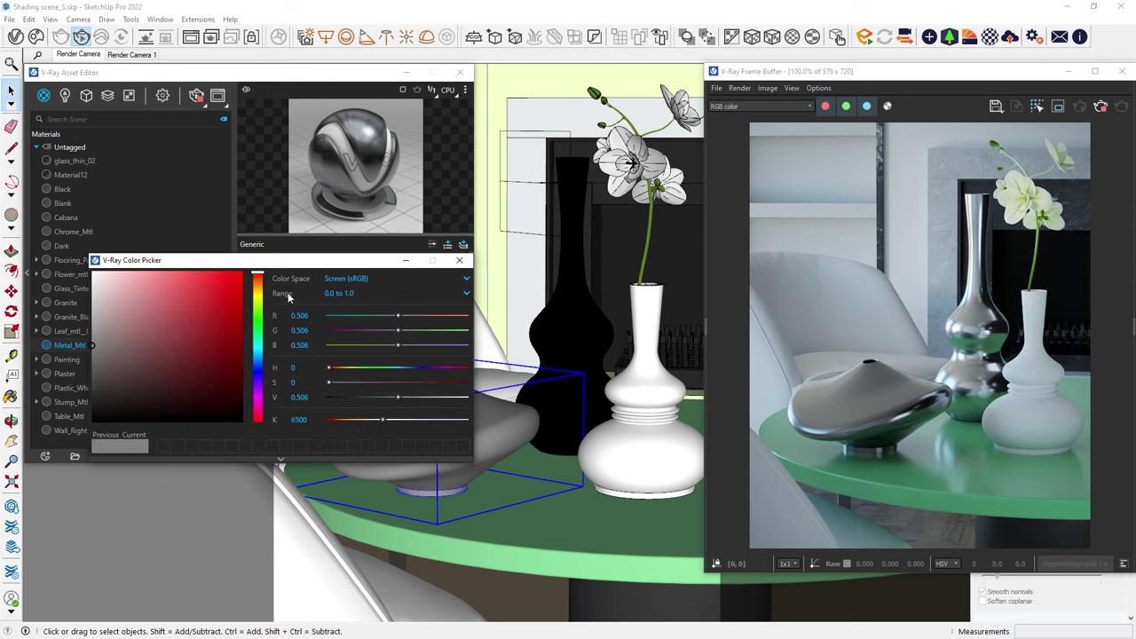
left_click(258, 293)
left_click(183, 300)
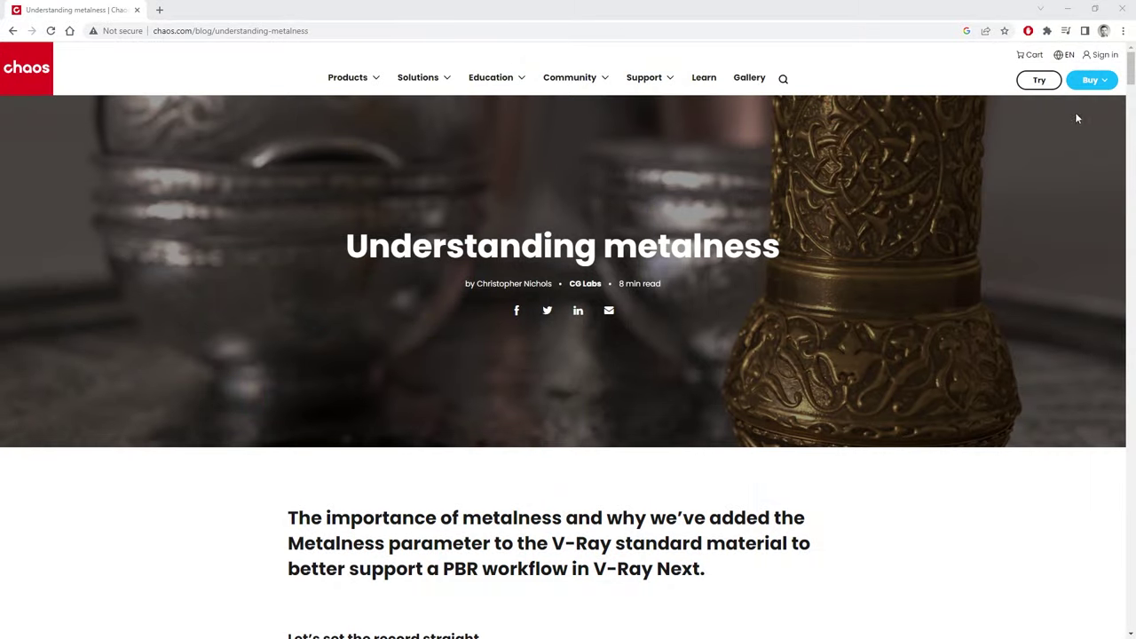
left_click_drag(1130, 69, 1091, 306)
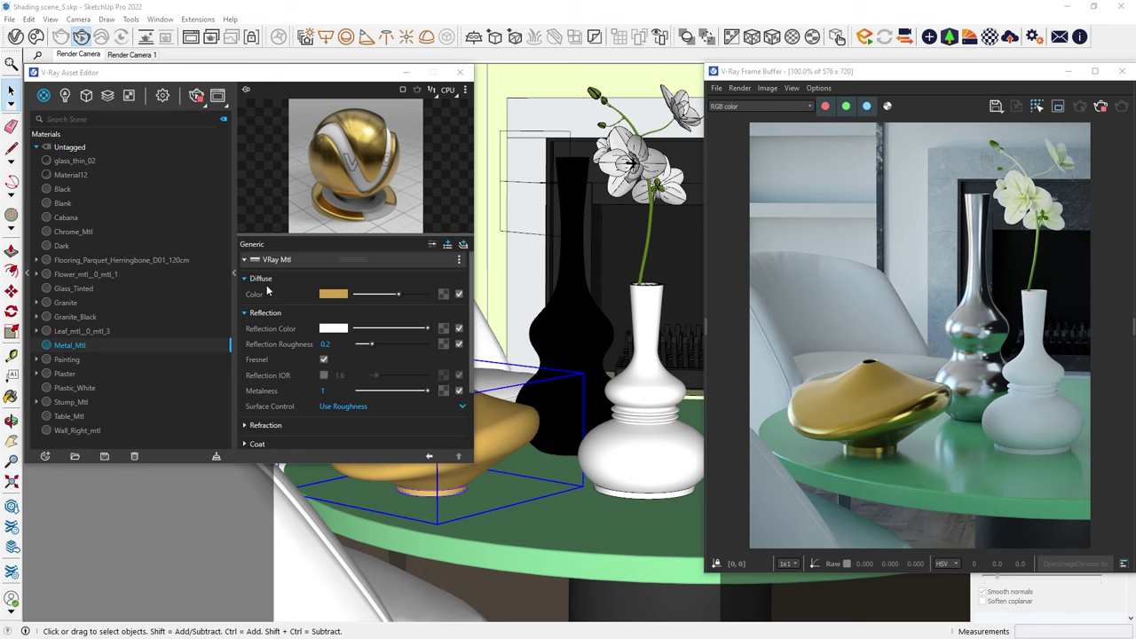
- Create a new Generic material and name it Glass_Mtl
left_click(46, 456)
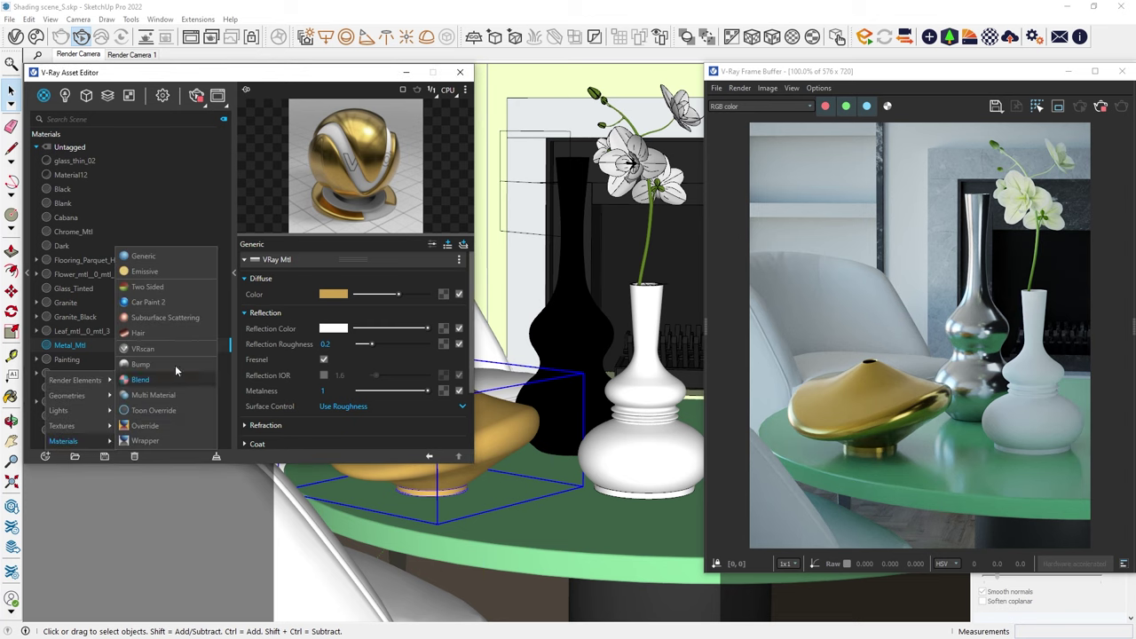
left_click(184, 255)
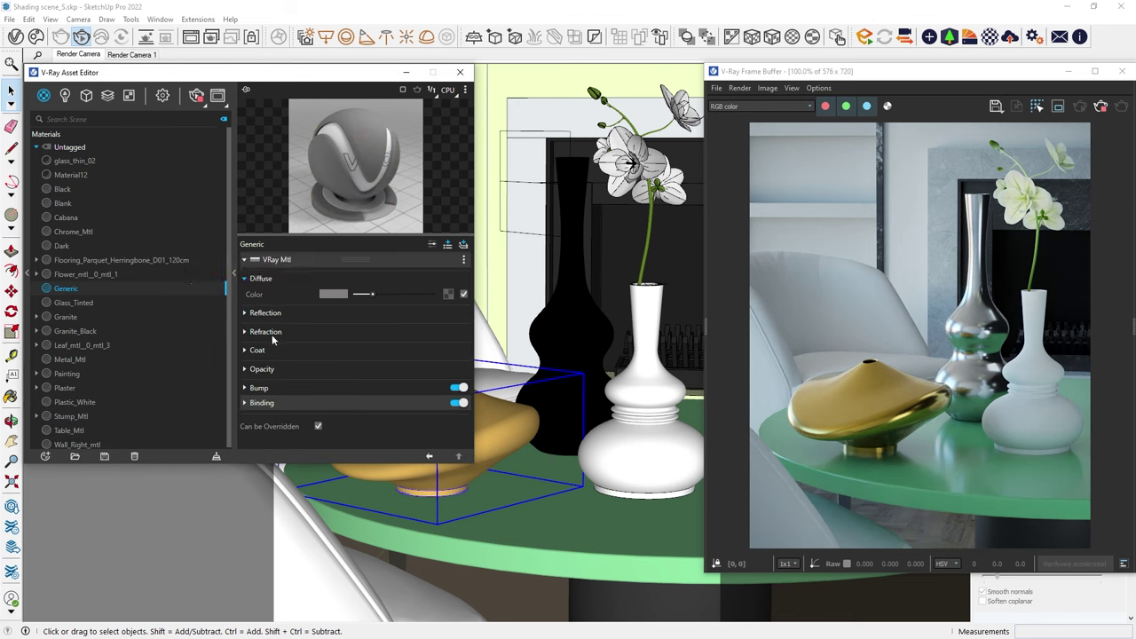
double_click(189, 289)
type("Glass_Mtl")
key("Return")
- Set Glass_Mtl's diffuse color to black and both its reflection and refraction colors to white
left_click_drag(371, 295, 429, 327)
left_click(352, 313)
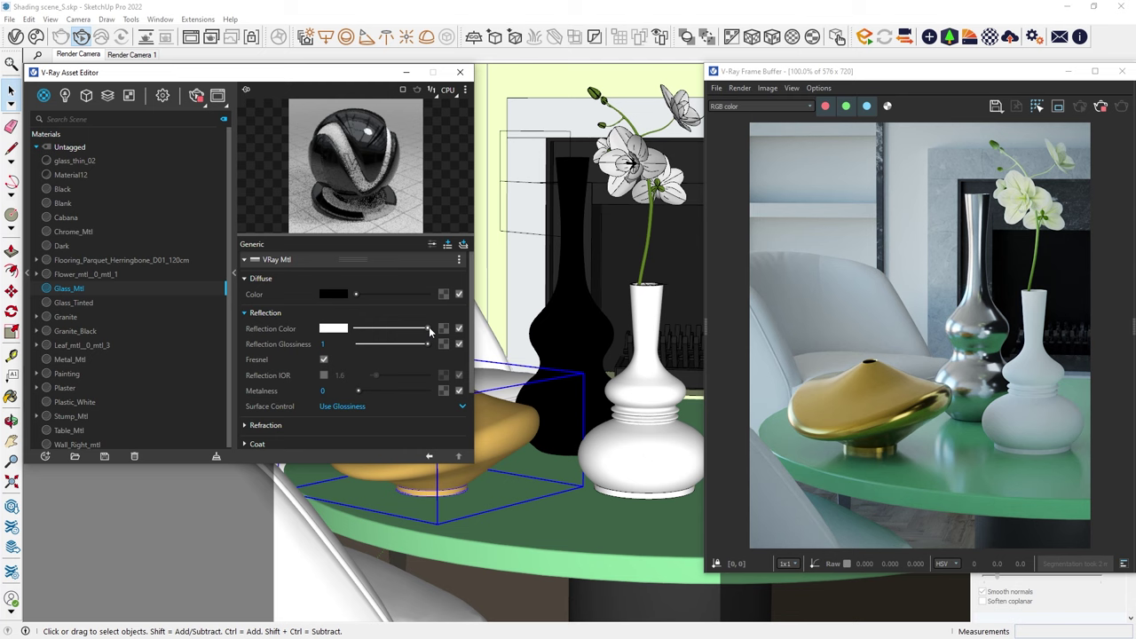
scroll(391, 355, "down", 2)
left_click(369, 372)
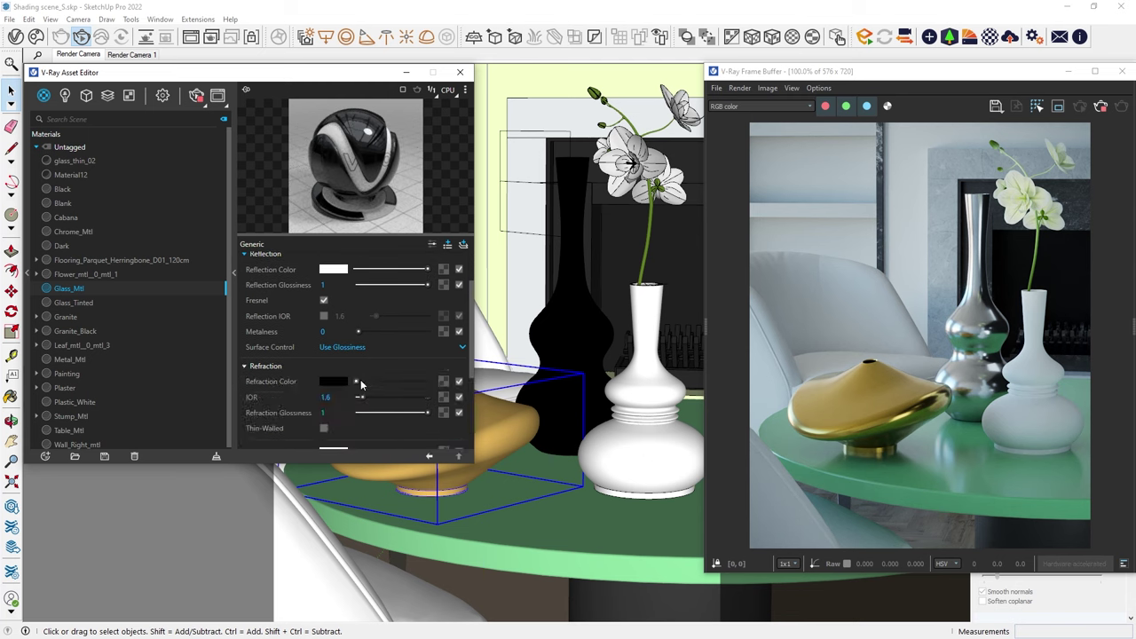
left_click_drag(358, 381, 429, 380)
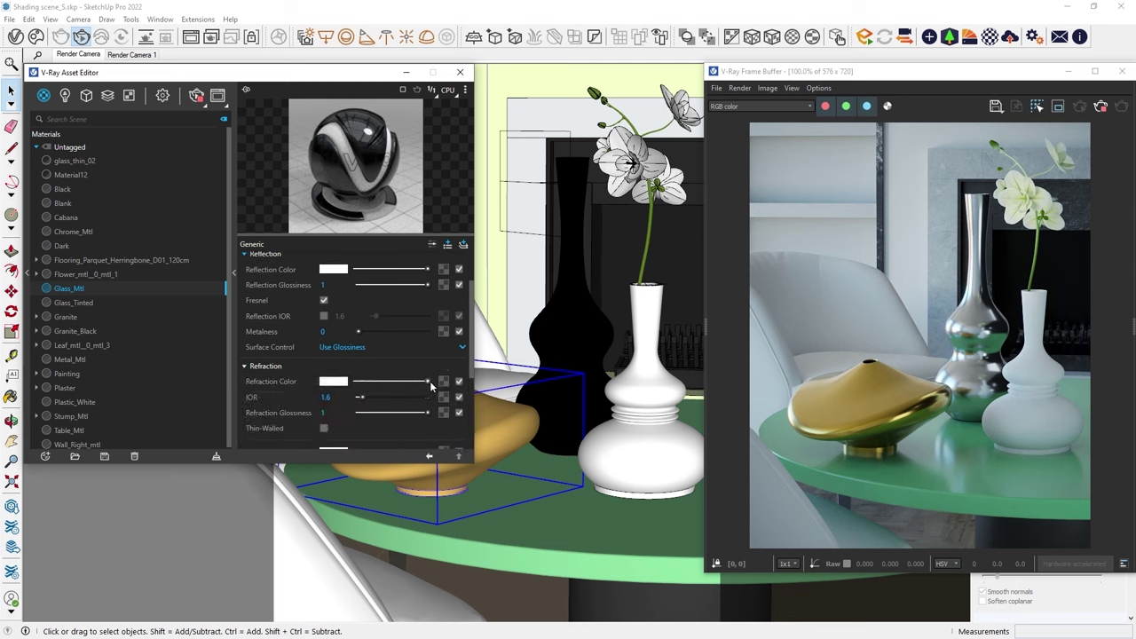
- Apply Glass_Mtl to the white vase that holds the flower
left_click(630, 387)
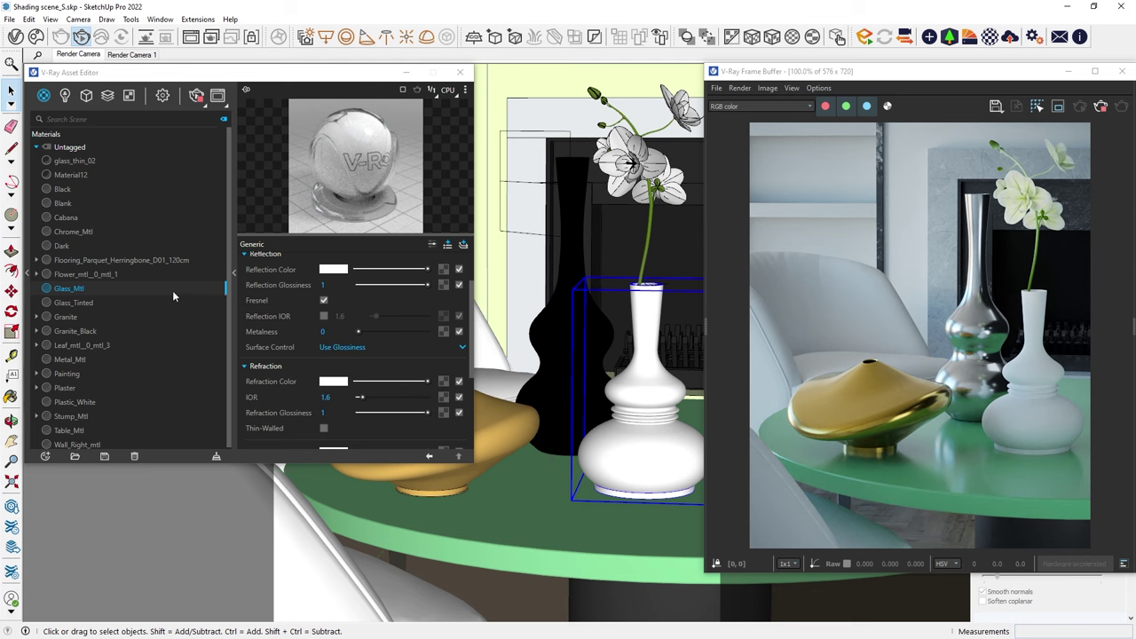
right_click(172, 290)
left_click(177, 306)
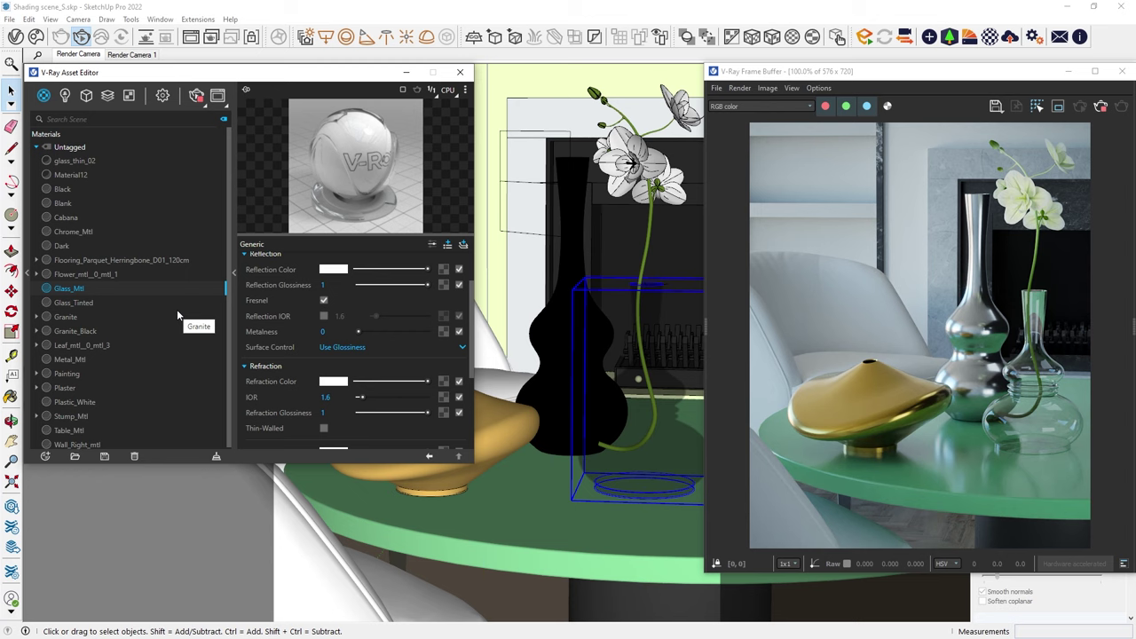
- Give Glass_Mtl a purple fog color of about RGB 0.4, 0.307, 0.722 and a fog depth of about 2.25 cm
scroll(293, 373, "down", 1)
left_click(333, 394)
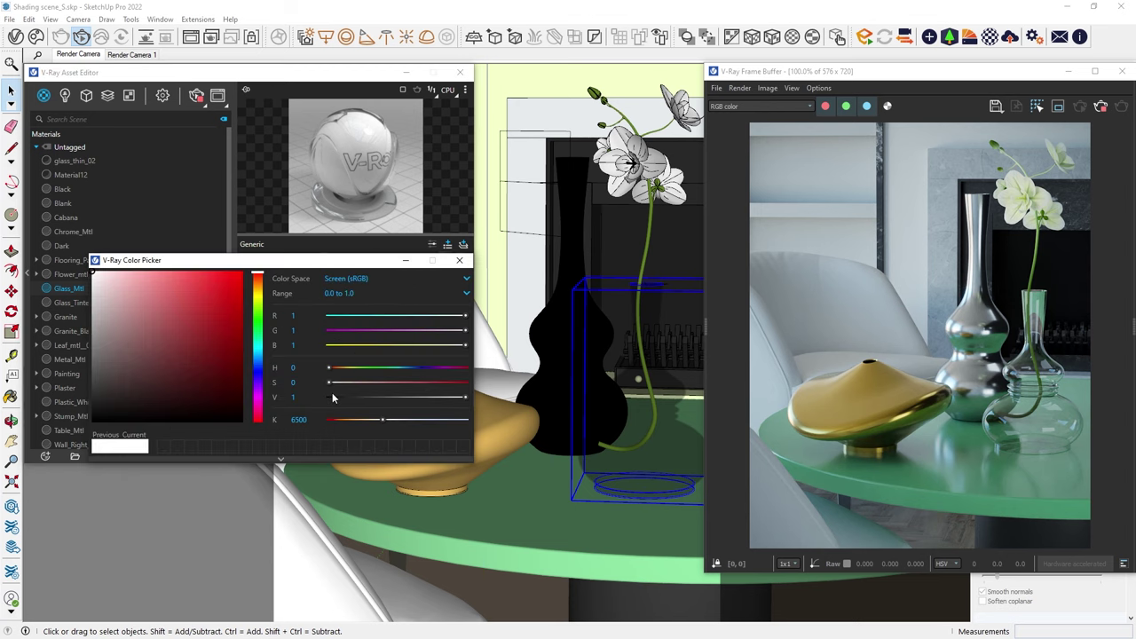
left_click(258, 381)
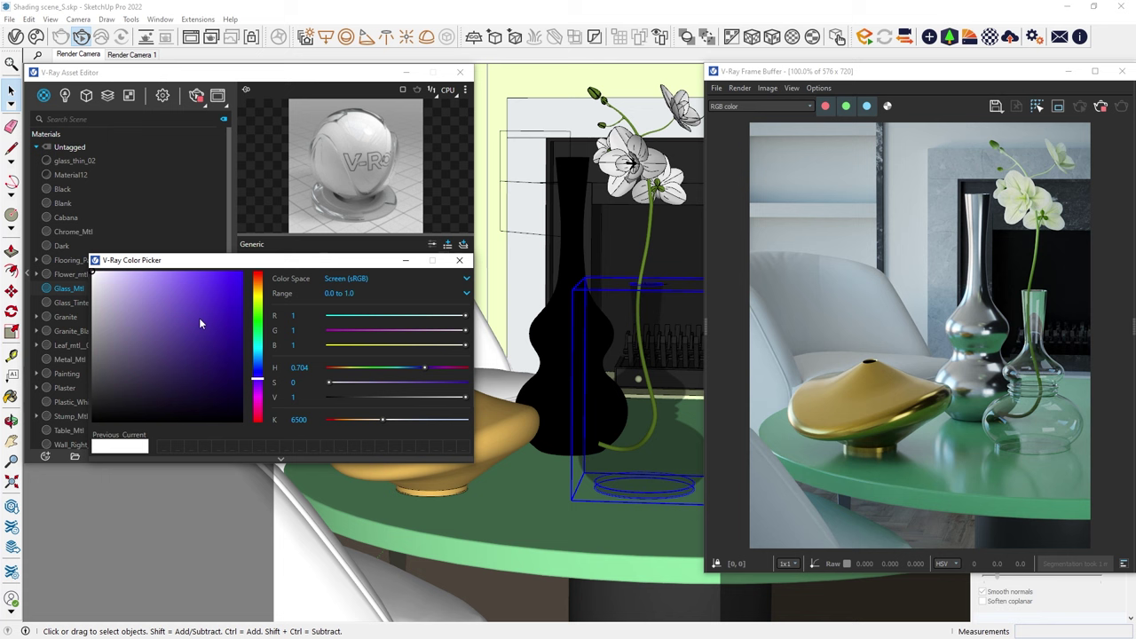
left_click(178, 312)
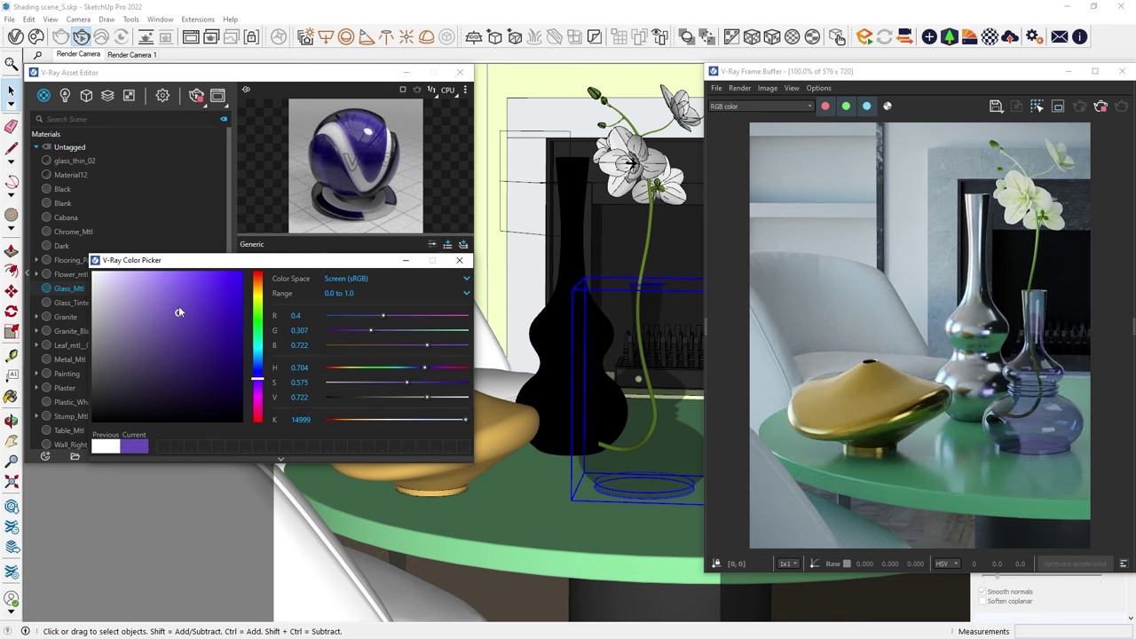
left_click(458, 260)
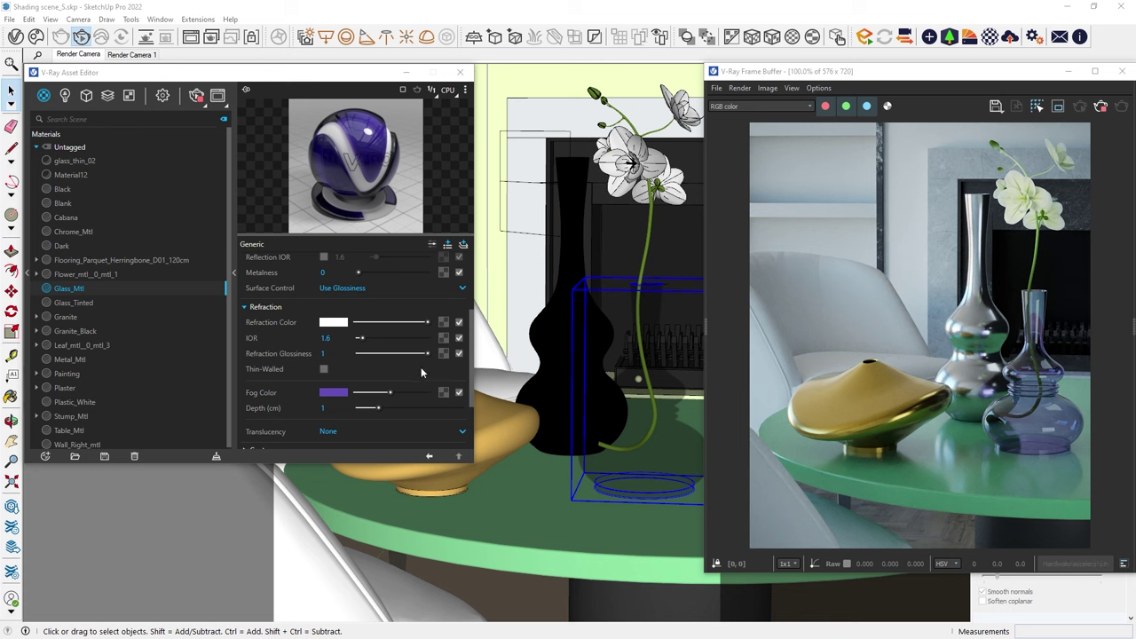
left_click_drag(379, 408, 406, 411)
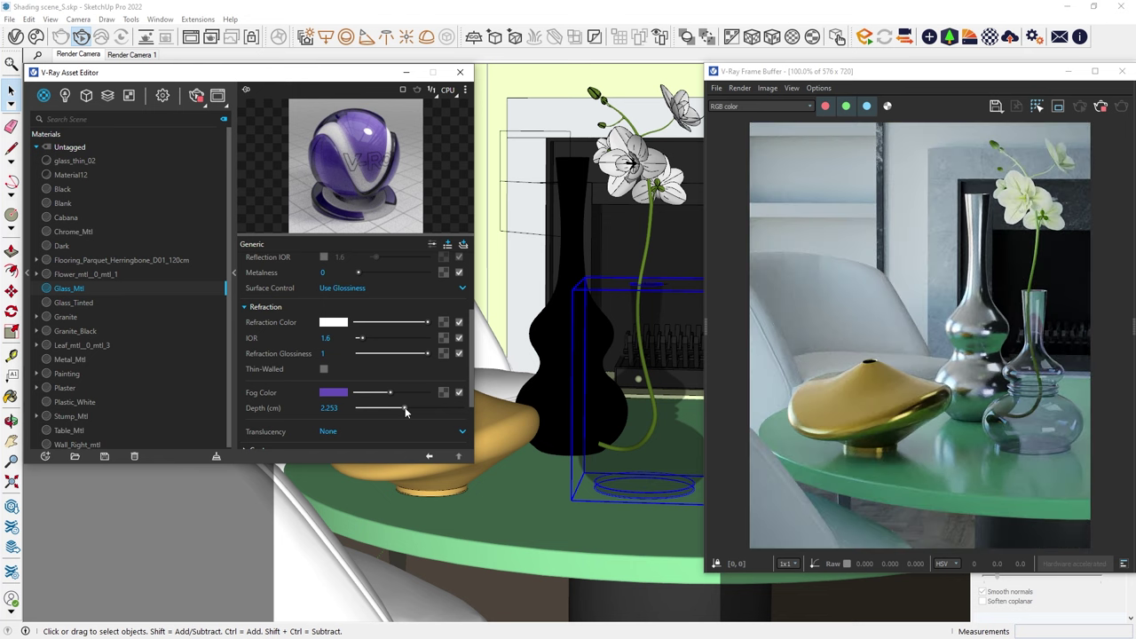
- Frost the glass by setting Glass_Mtl's refraction glossiness to 0.85 and its reflection glossiness to 0.84
left_click(418, 353)
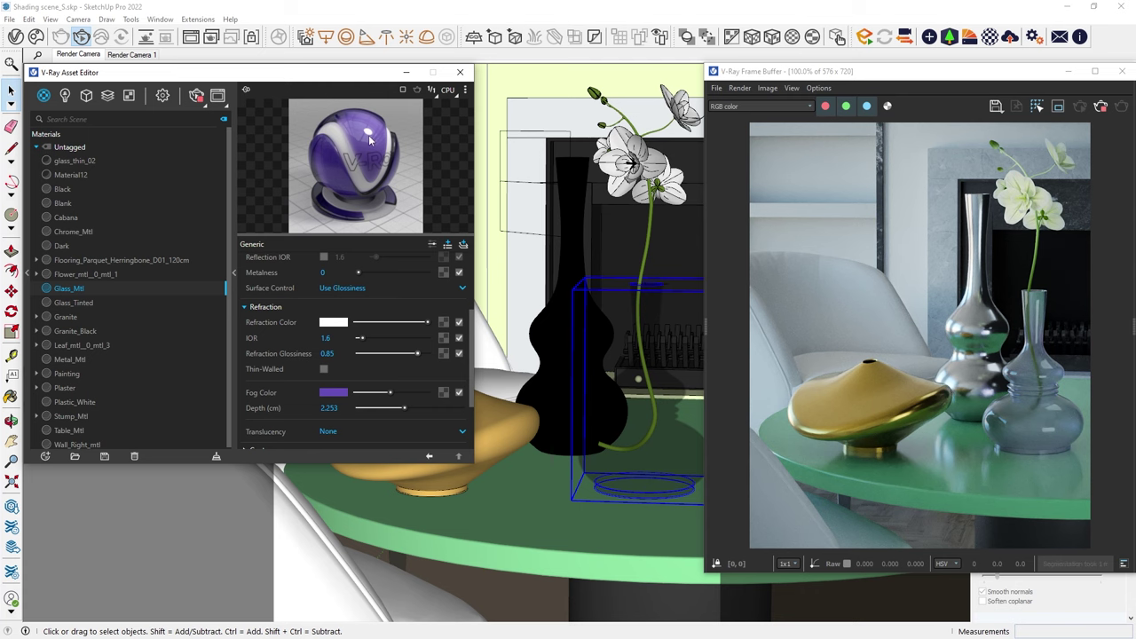
scroll(407, 319, "up", 3)
left_click(416, 285)
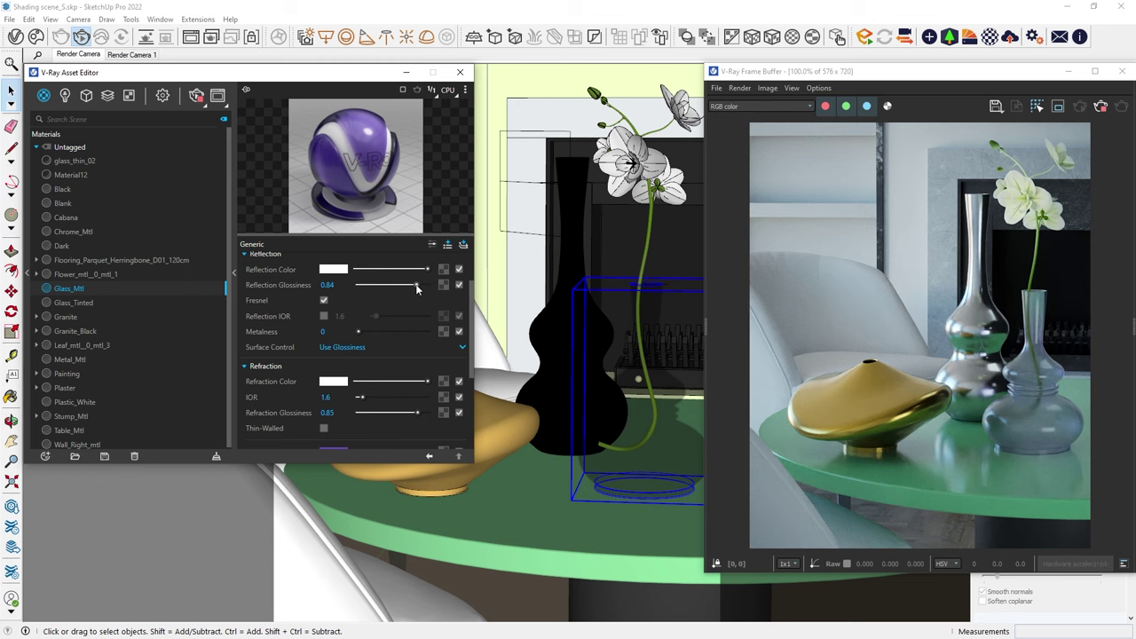
- Load the bitmap Wood table diff.jpg as the diffuse color texture of Table_Mtl
left_click(80, 430)
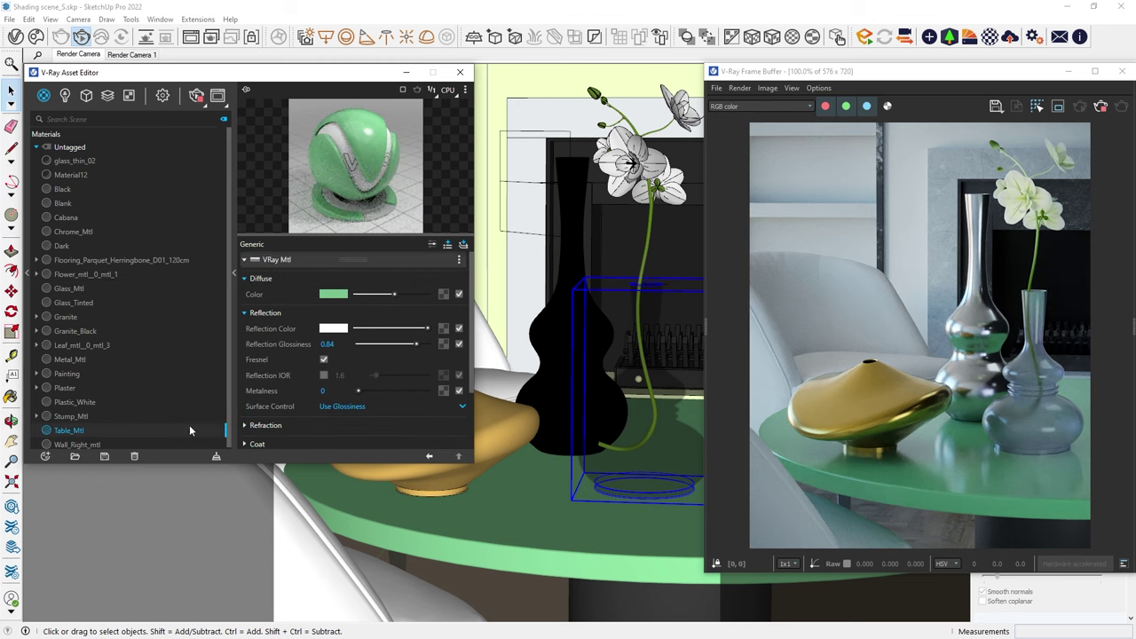
left_click(442, 295)
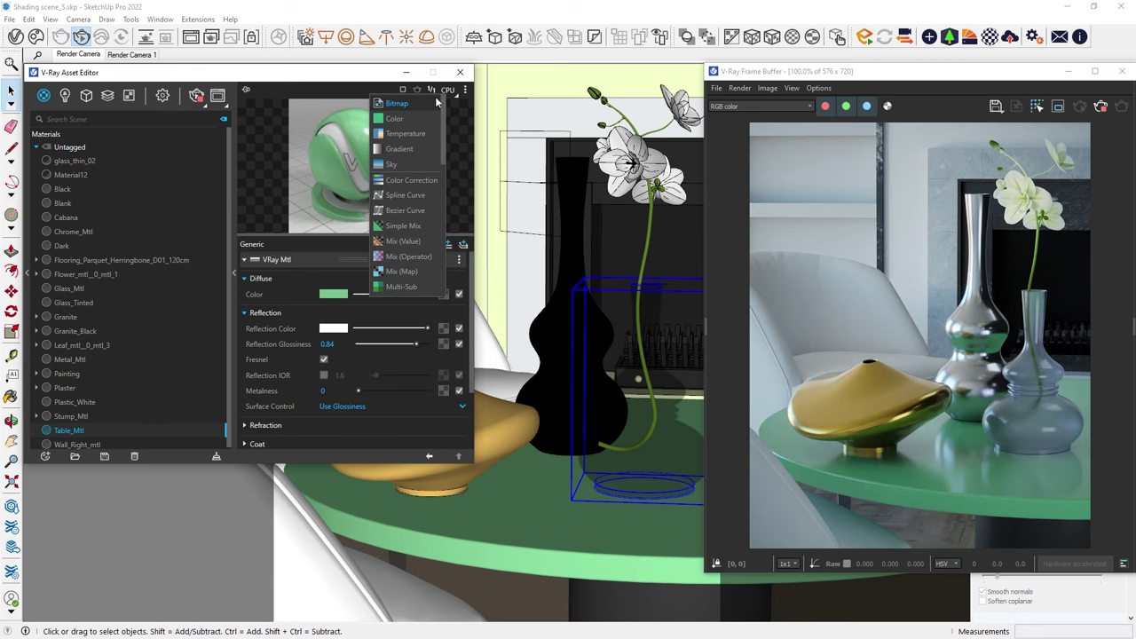
left_click(397, 103)
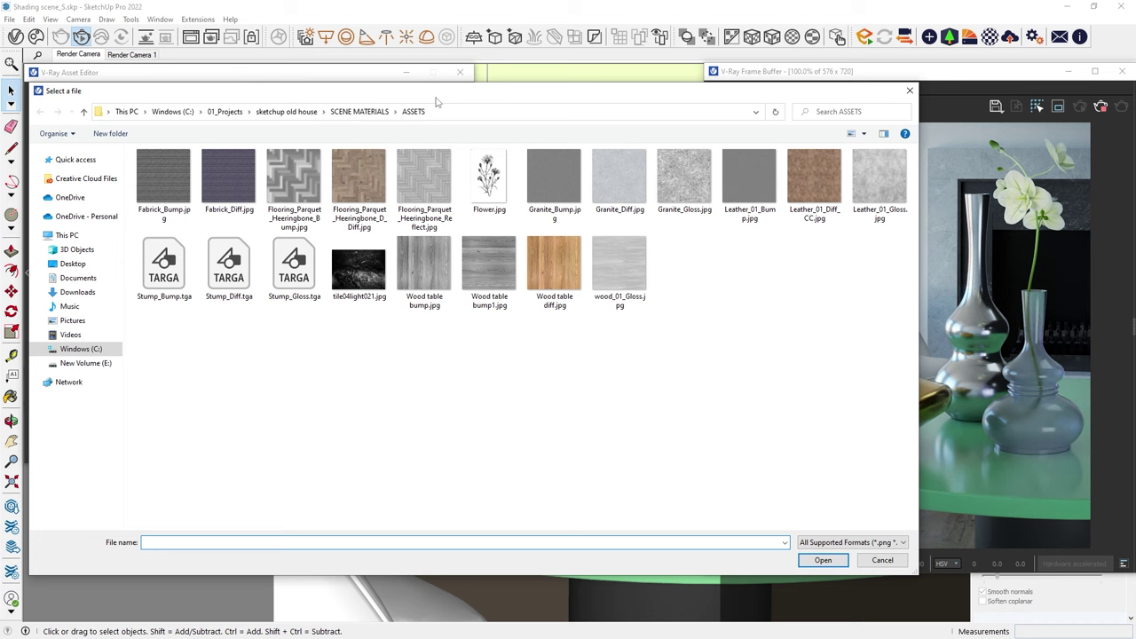
left_click(555, 268)
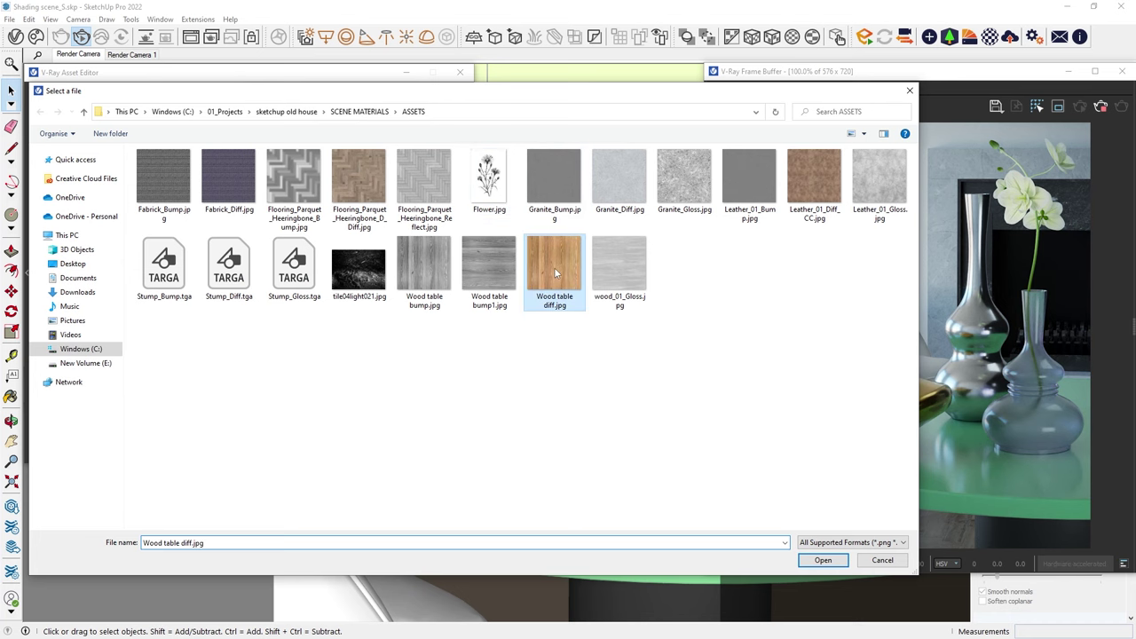
left_click(819, 561)
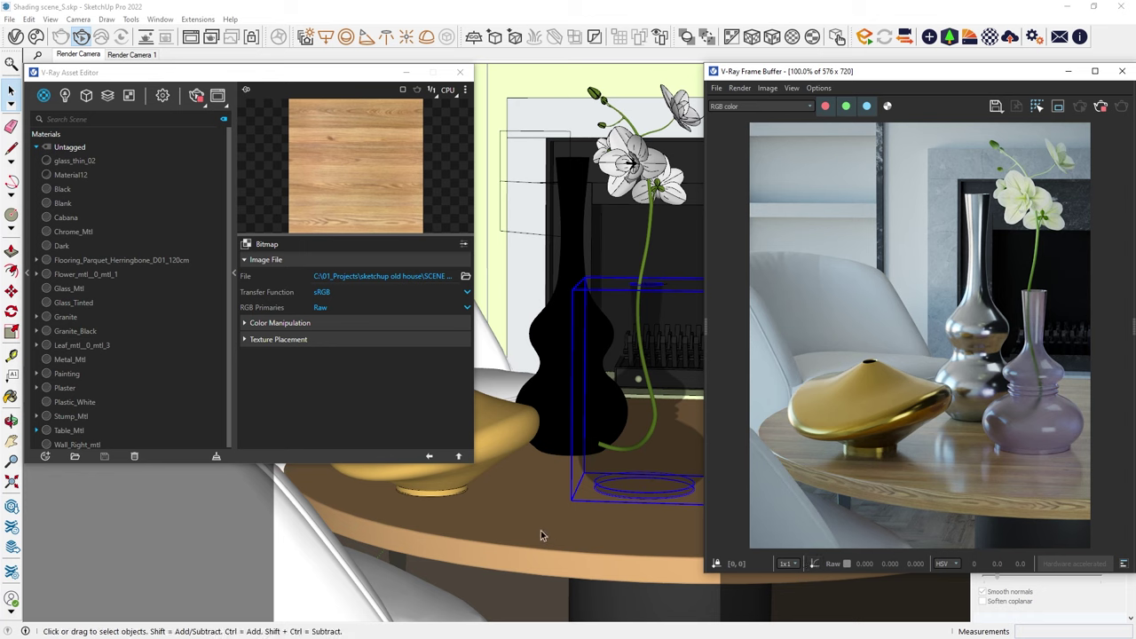
left_click(430, 456)
- Load the bitmap Wood table bump1.jpg as the bump map of Table_Mtl
scroll(391, 430, "down", 5)
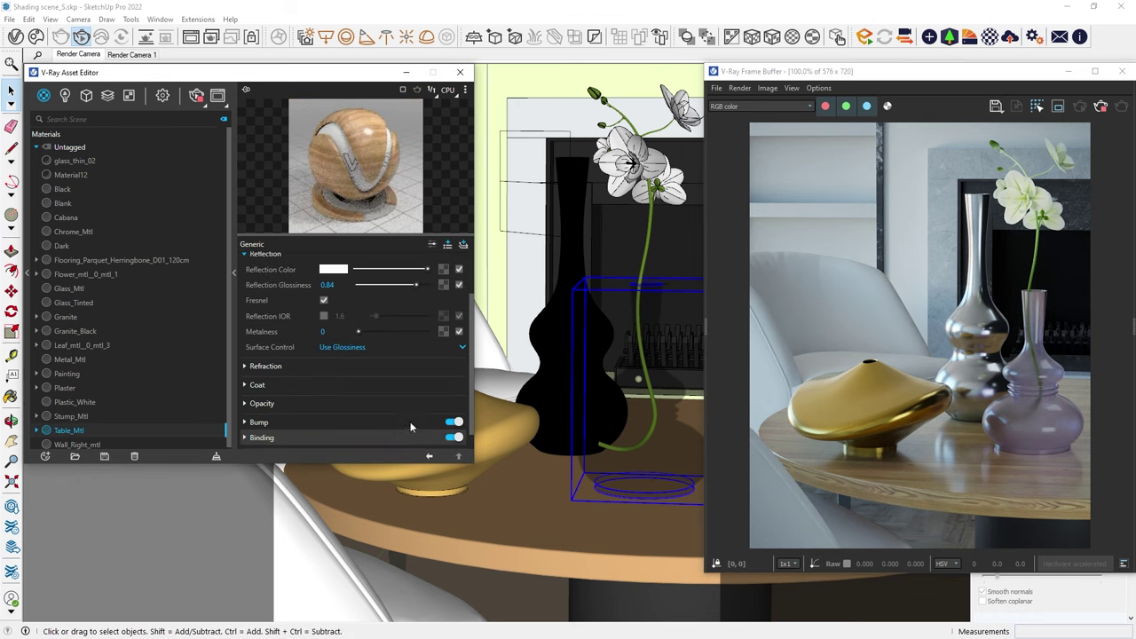
left_click(456, 389)
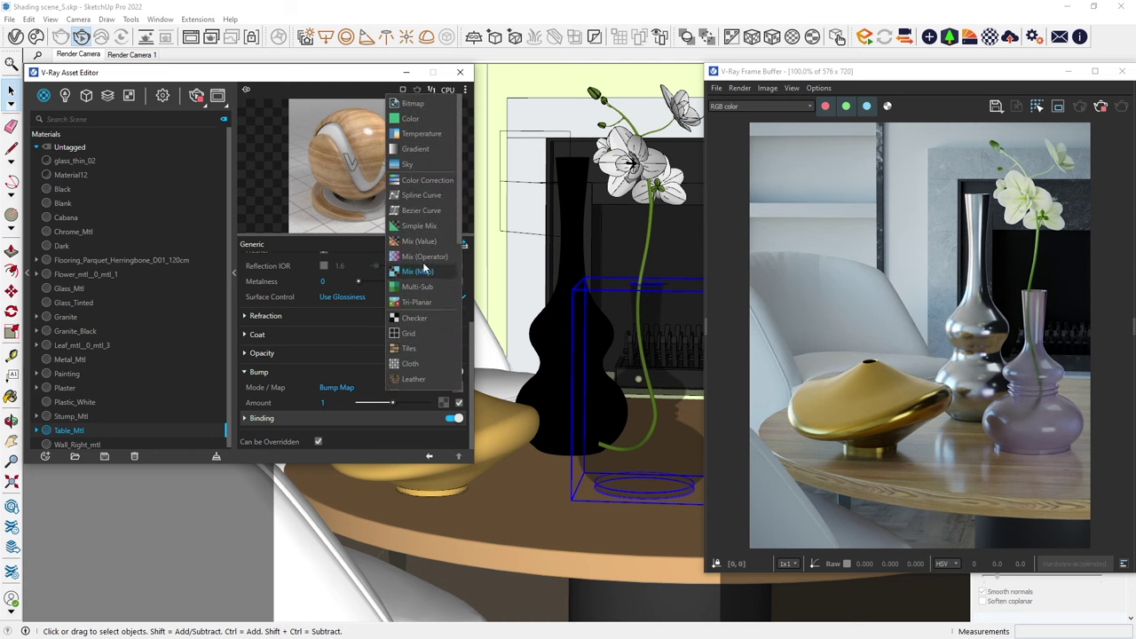
left_click(433, 105)
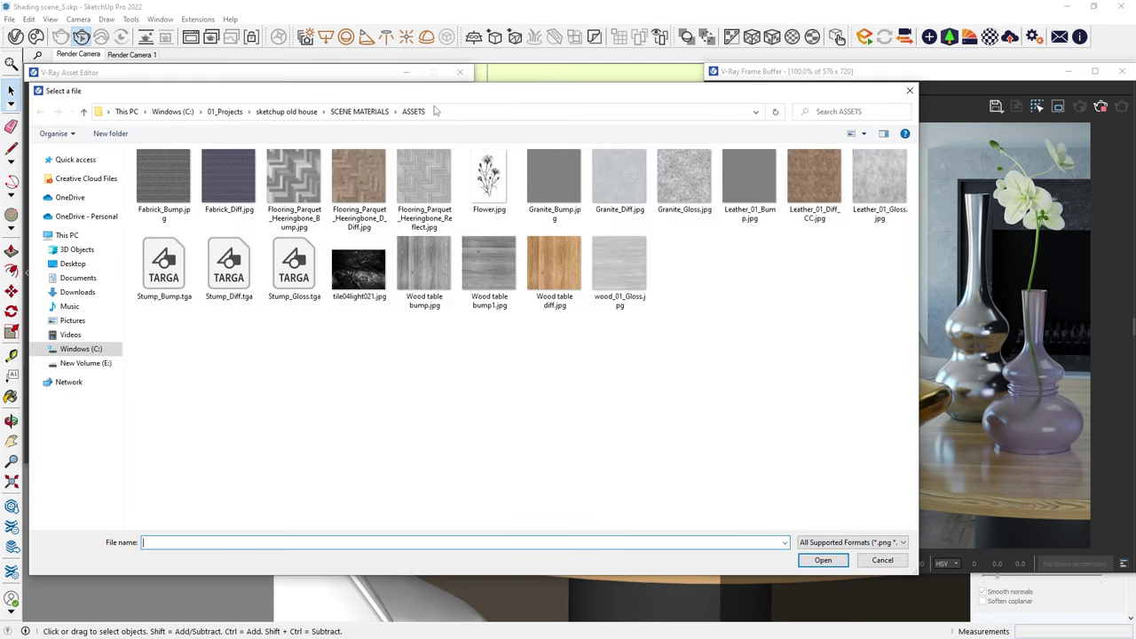
left_click(489, 266)
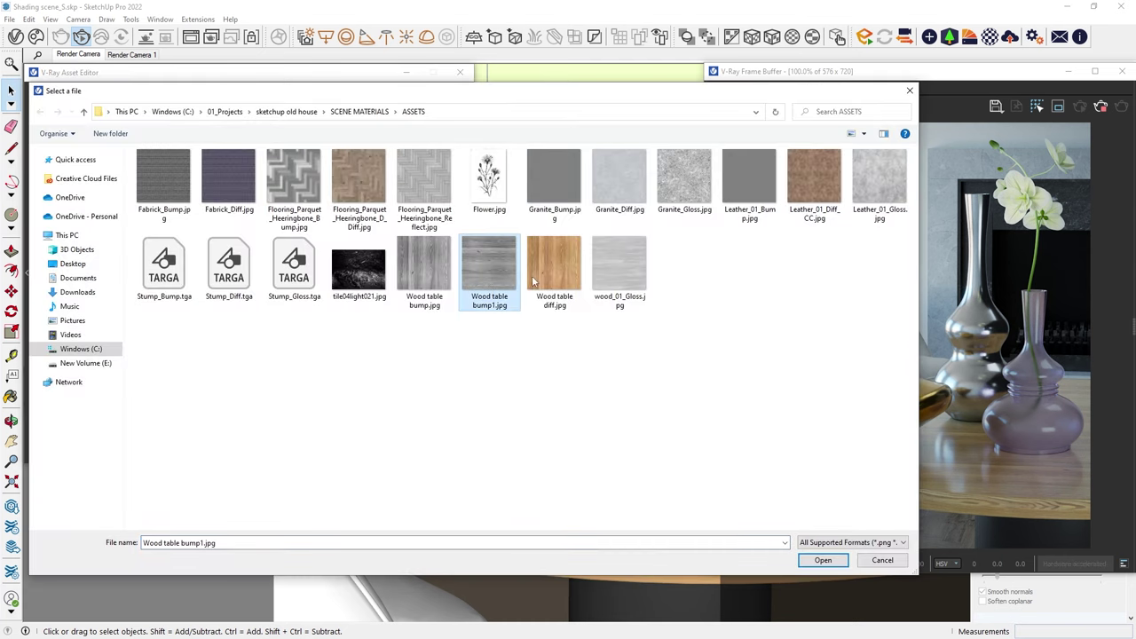
left_click(822, 560)
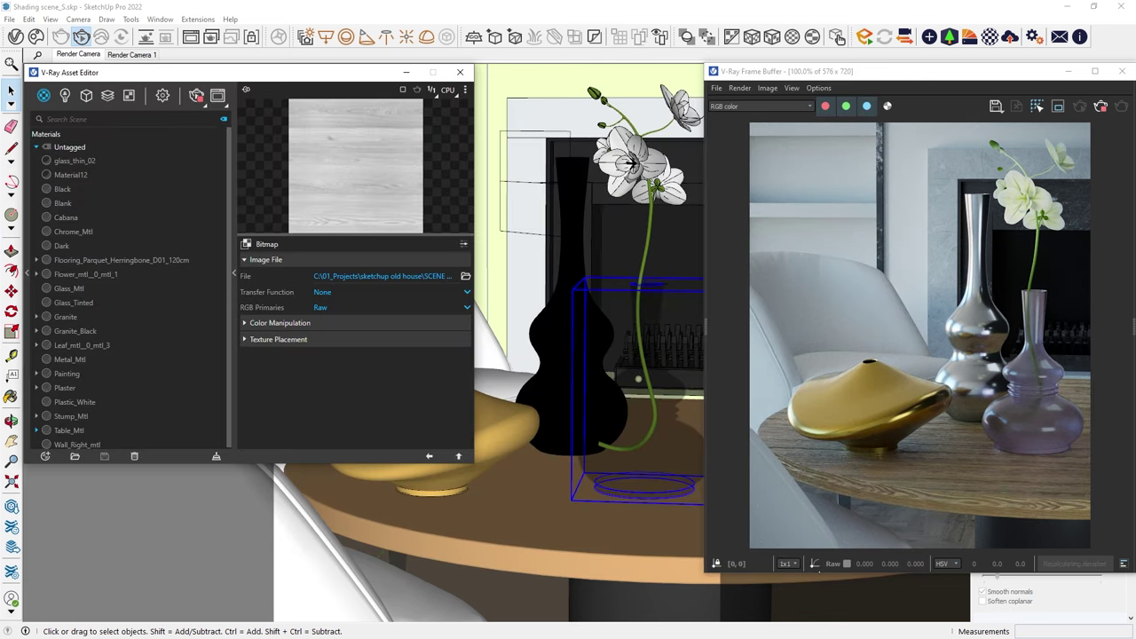
left_click(429, 455)
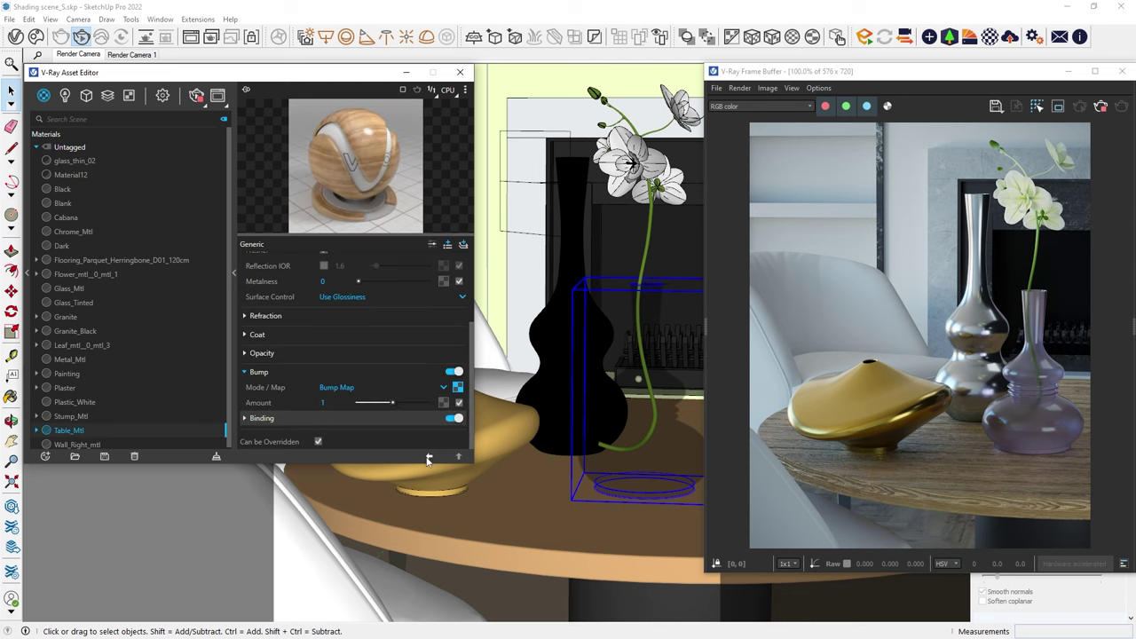
- Set Table_Mtl's bump amount to 0.1
double_click(323, 403)
type("0.1")
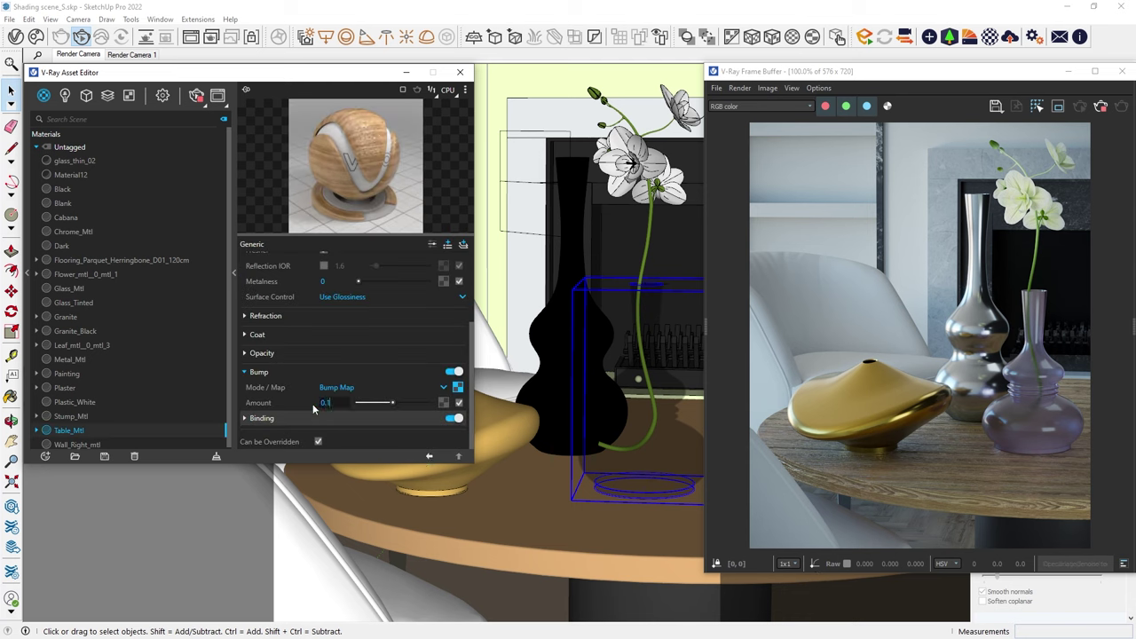
key("Return")
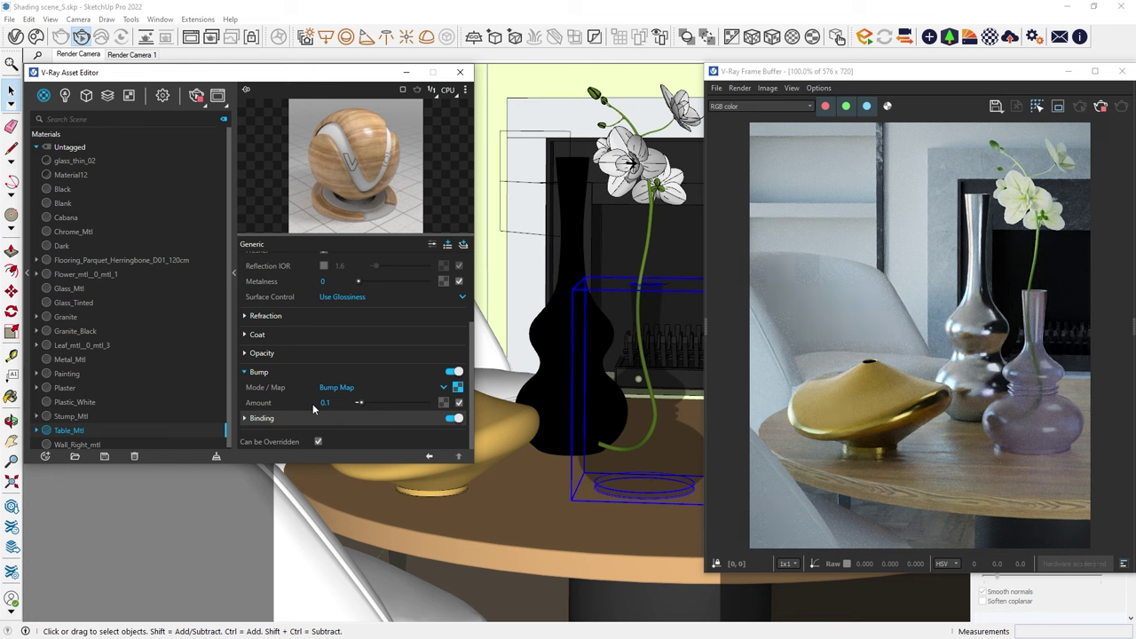
- Create a new Generic material and name it Fabric_Mtl
left_click(45, 457)
mouse_move(80, 441)
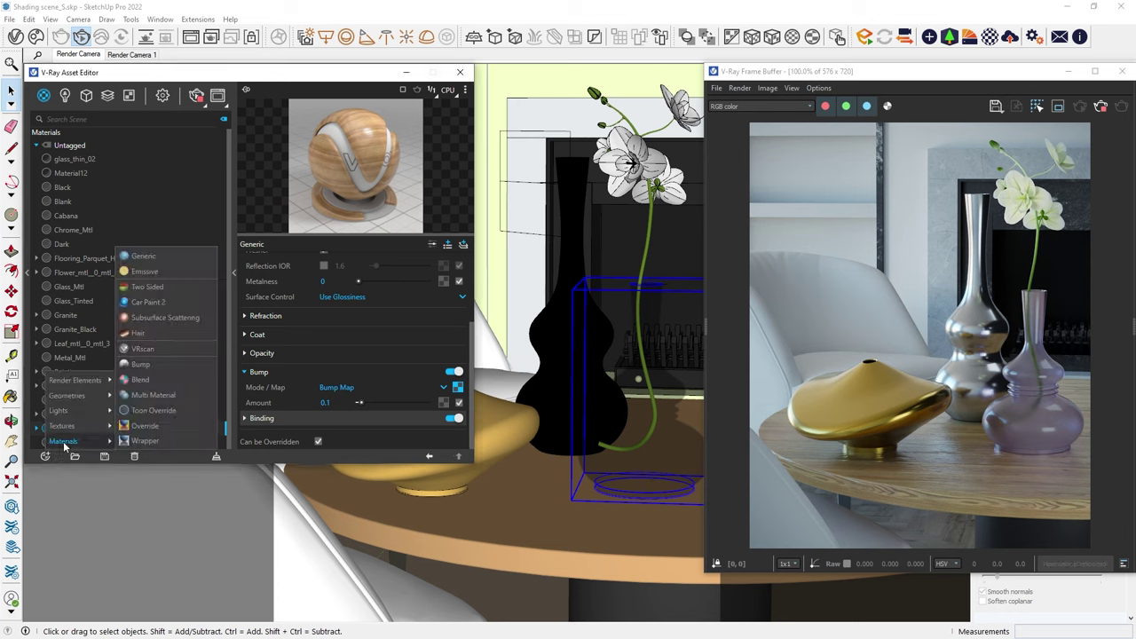
left_click(170, 257)
double_click(92, 286)
type("Fab")
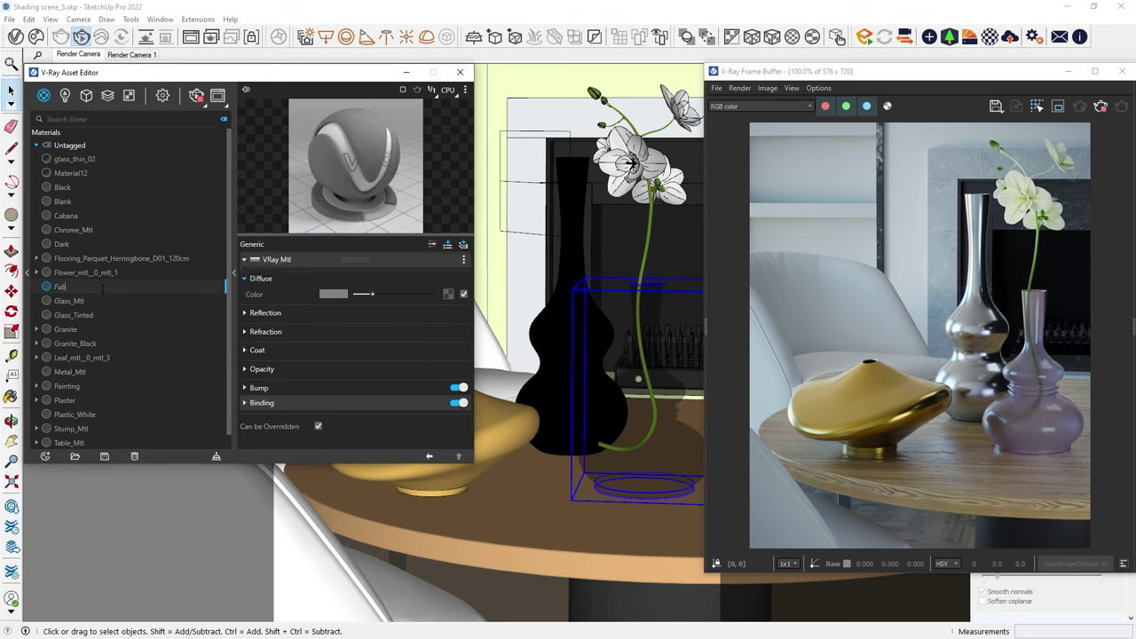
type("ric_Mtl")
key("Return")
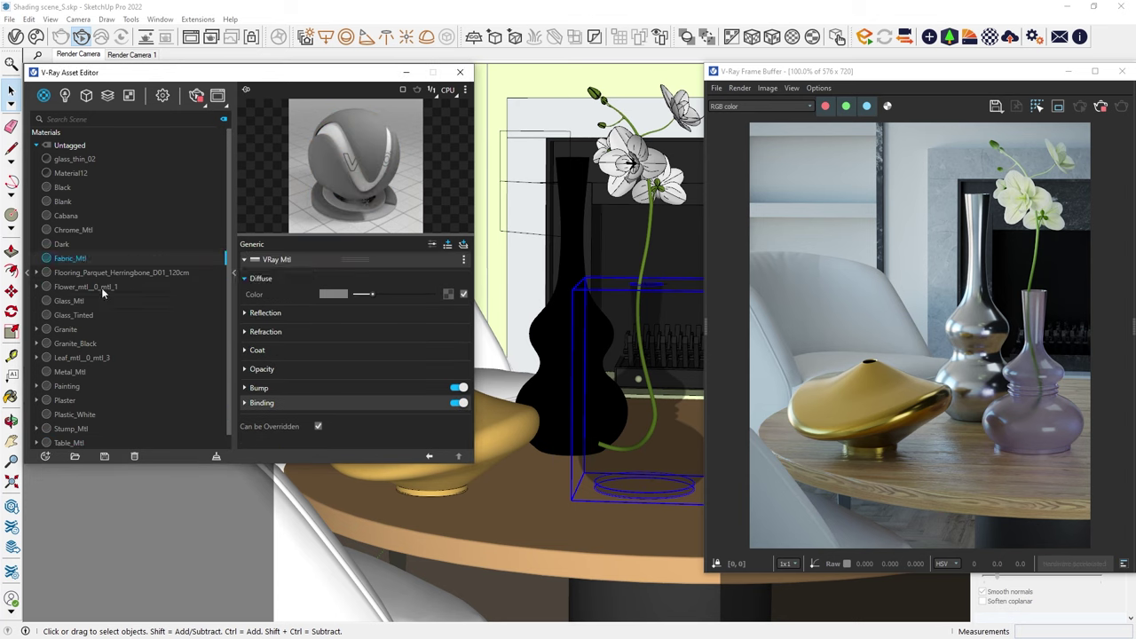
- Load the bitmap Fabrick_Diff.jpg as the diffuse color texture of Fabric_Mtl
left_click(448, 294)
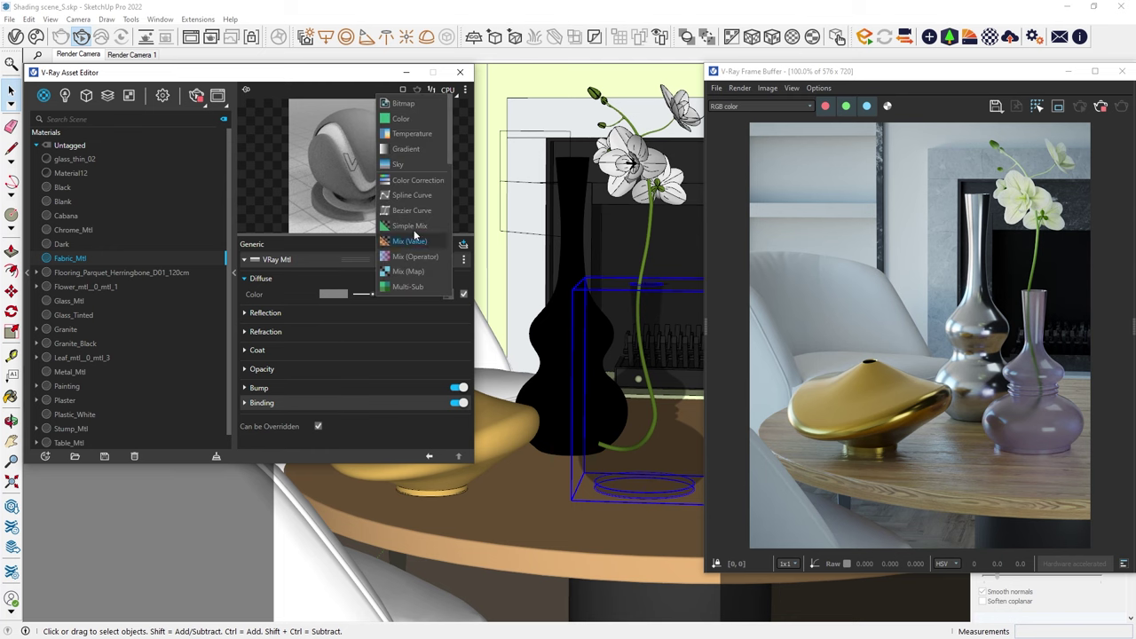
left_click(427, 104)
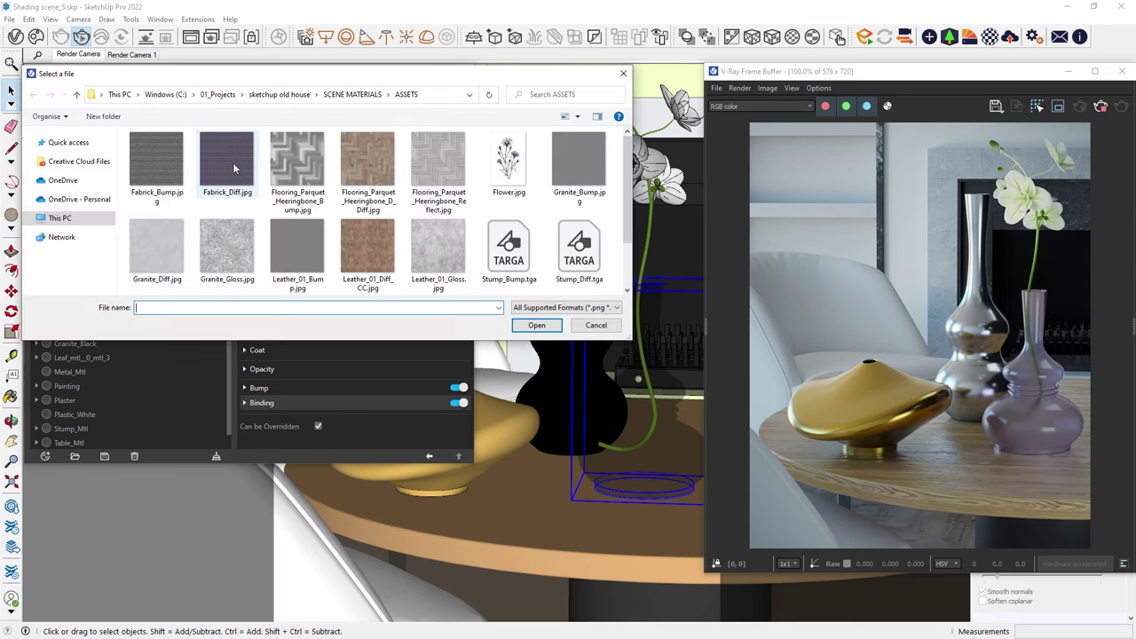
left_click(232, 162)
left_click(518, 323)
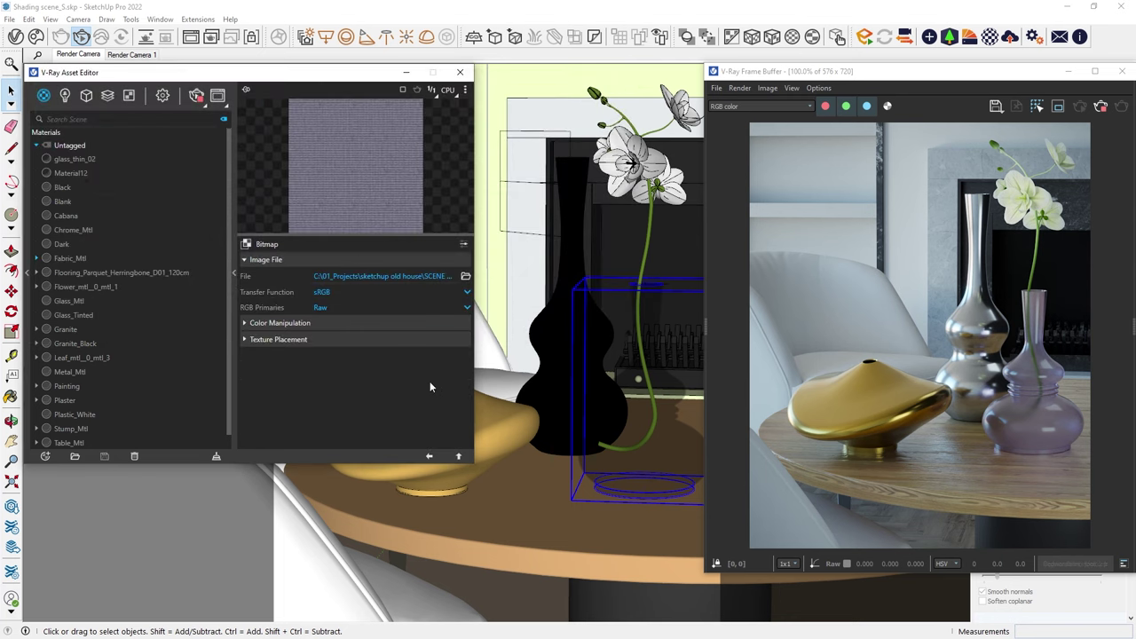
left_click(427, 457)
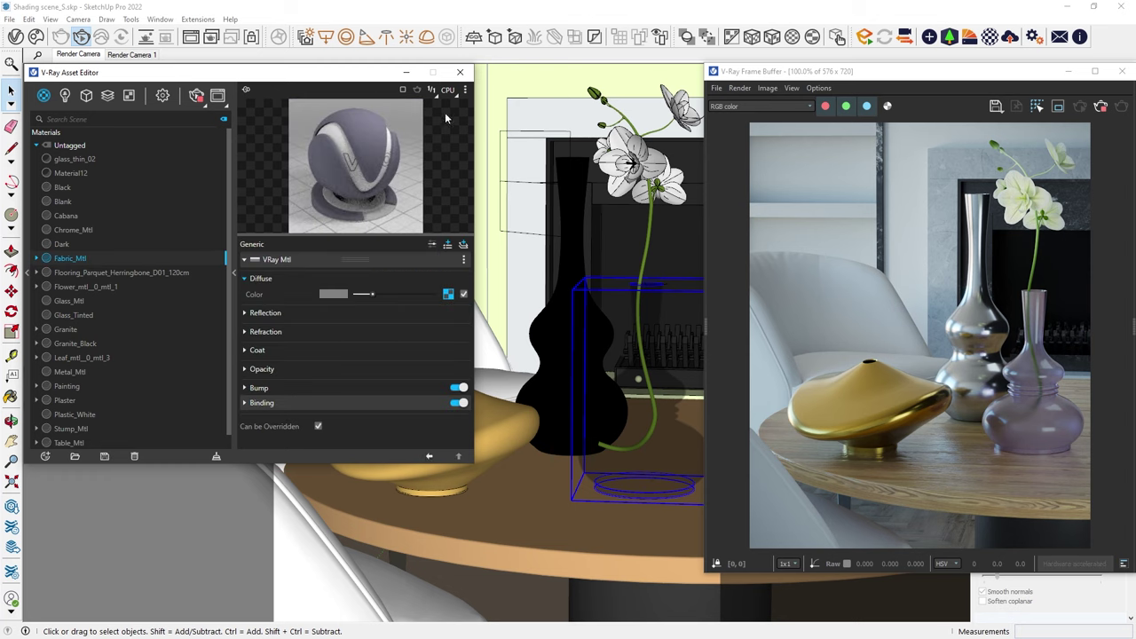
- Preview Fabric_Mtl on the Wall and Floor swatch scenes, ending with the Fabric swatch scene
left_click(465, 91)
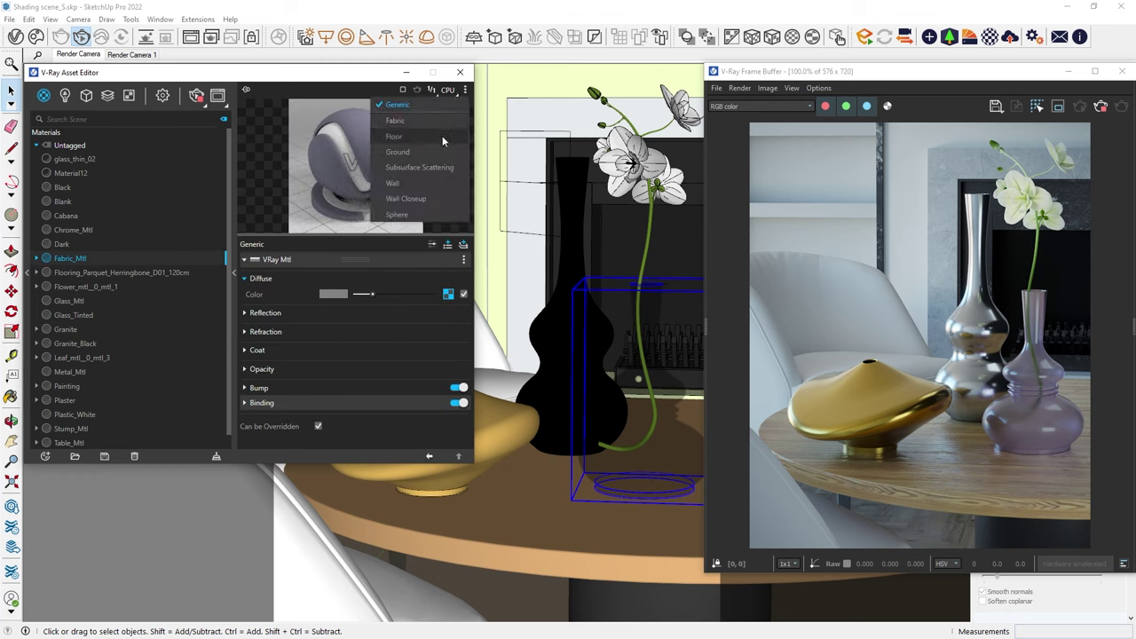
left_click(429, 186)
left_click(465, 91)
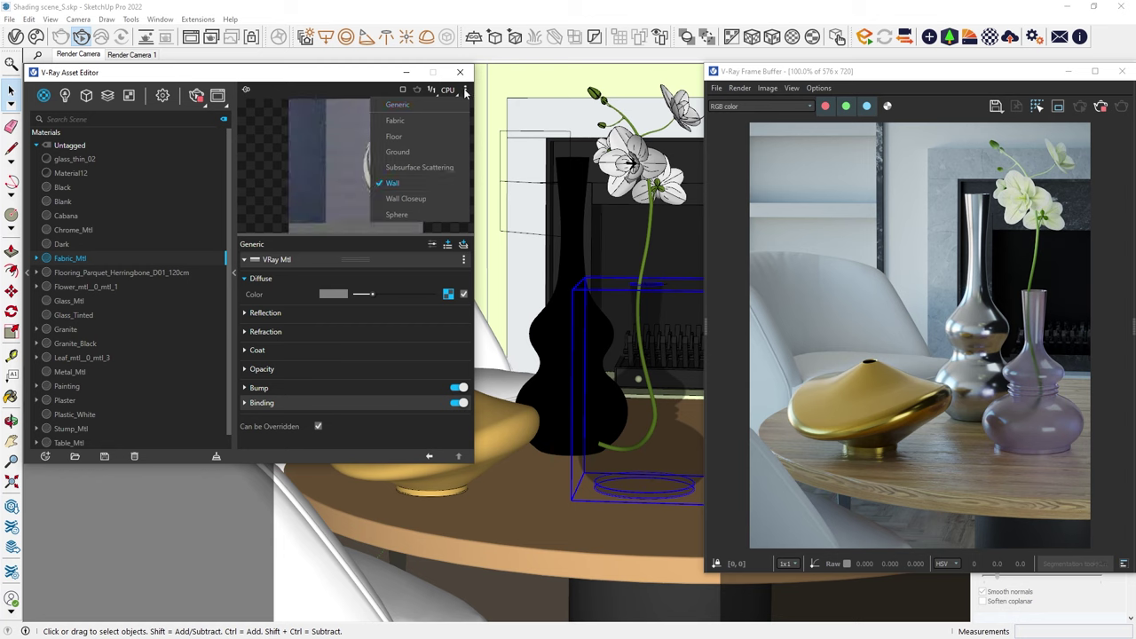
left_click(432, 133)
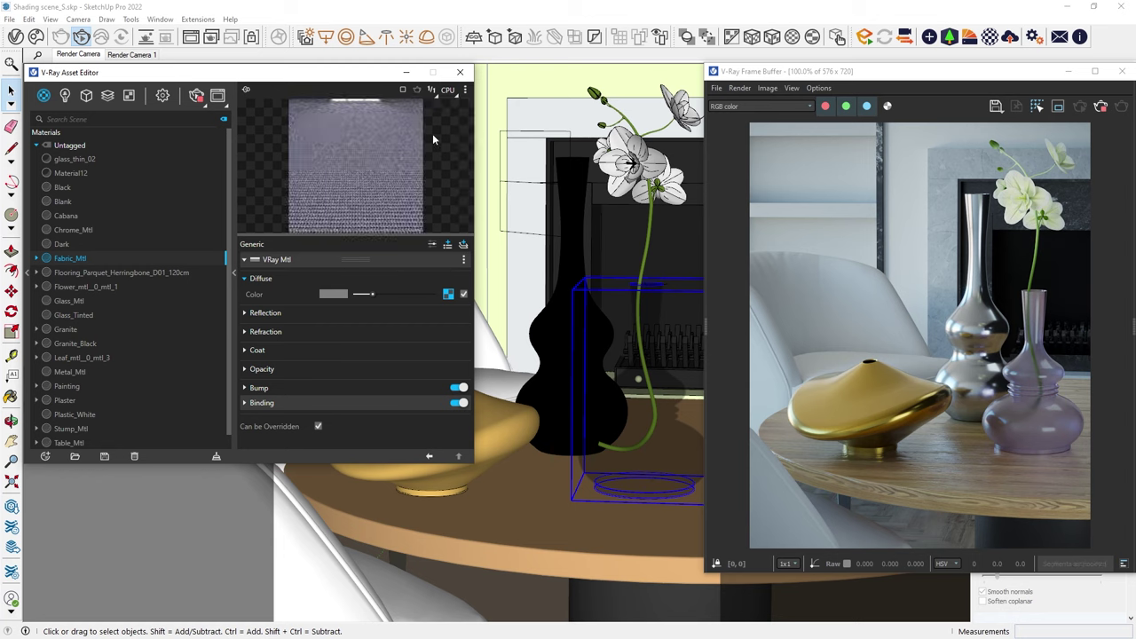
left_click(465, 90)
left_click(433, 118)
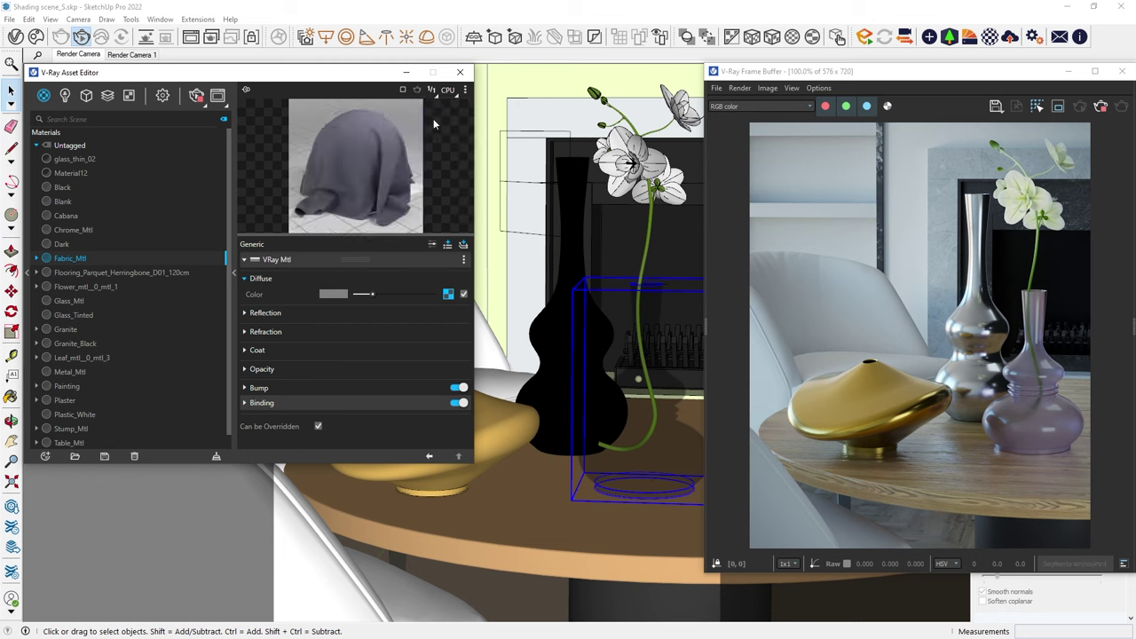
- Select the chair beside the table and apply Fabric_Mtl to it
left_click(483, 344)
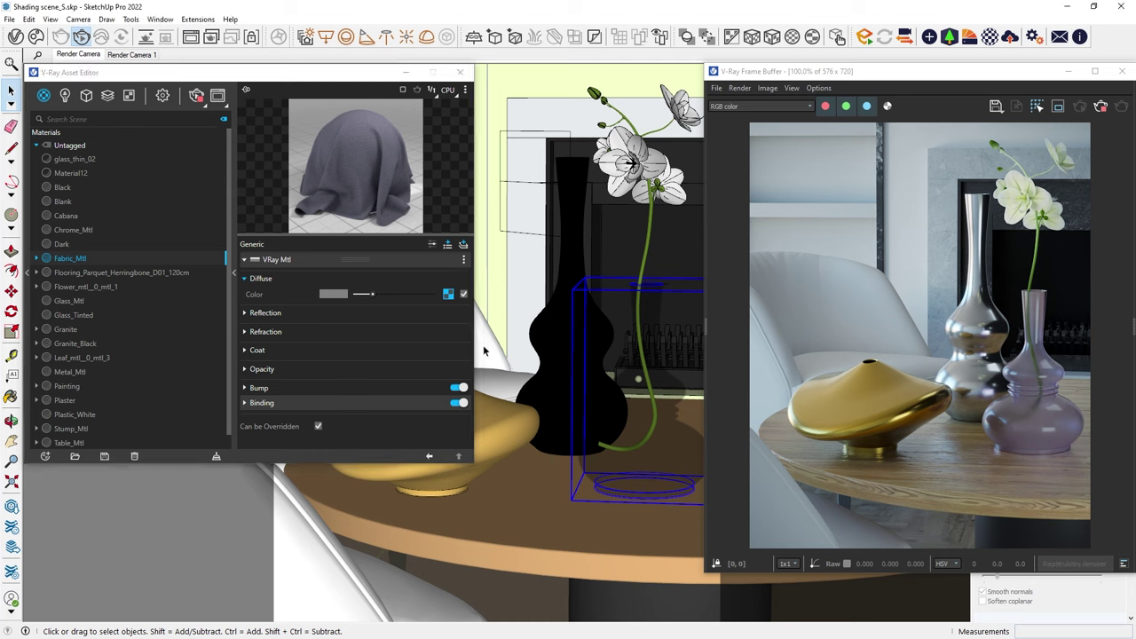
right_click(156, 258)
left_click(162, 270)
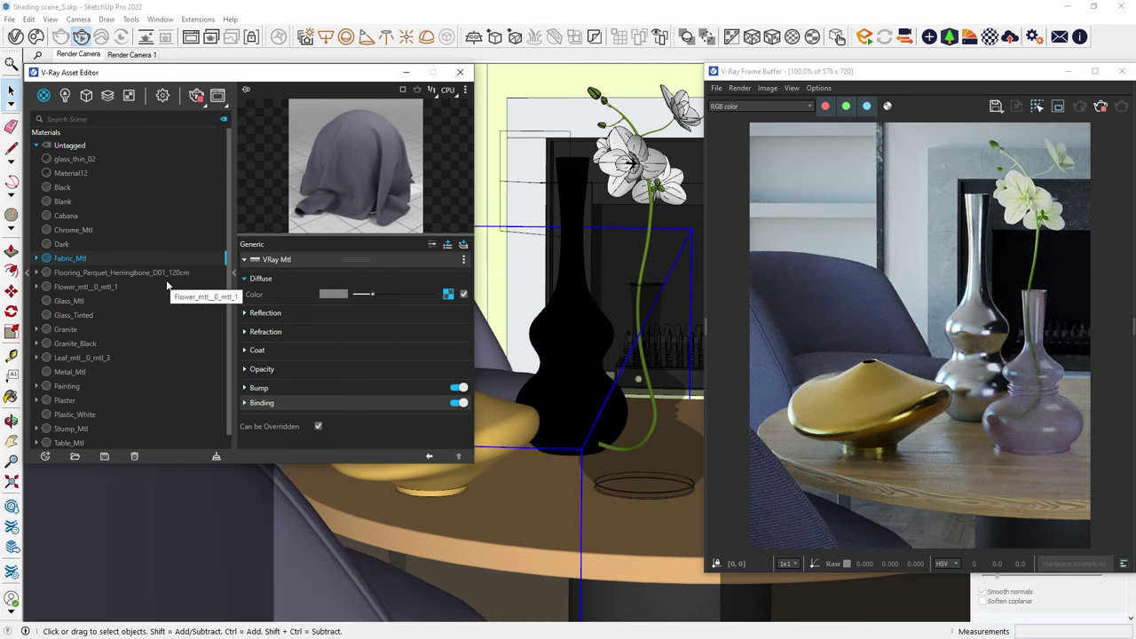
- Wrap Fabric_Mtl's diffuse texture in a Color Correction, shift the hue to 107.5 and lower the saturation to a neutral gray
right_click(448, 294)
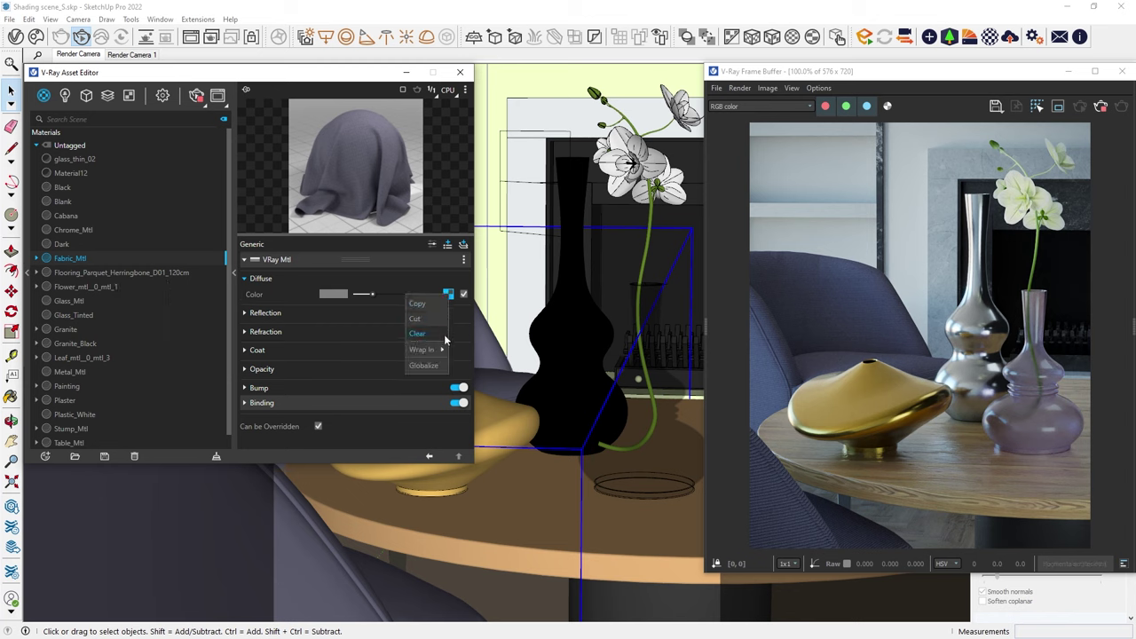
mouse_move(424, 349)
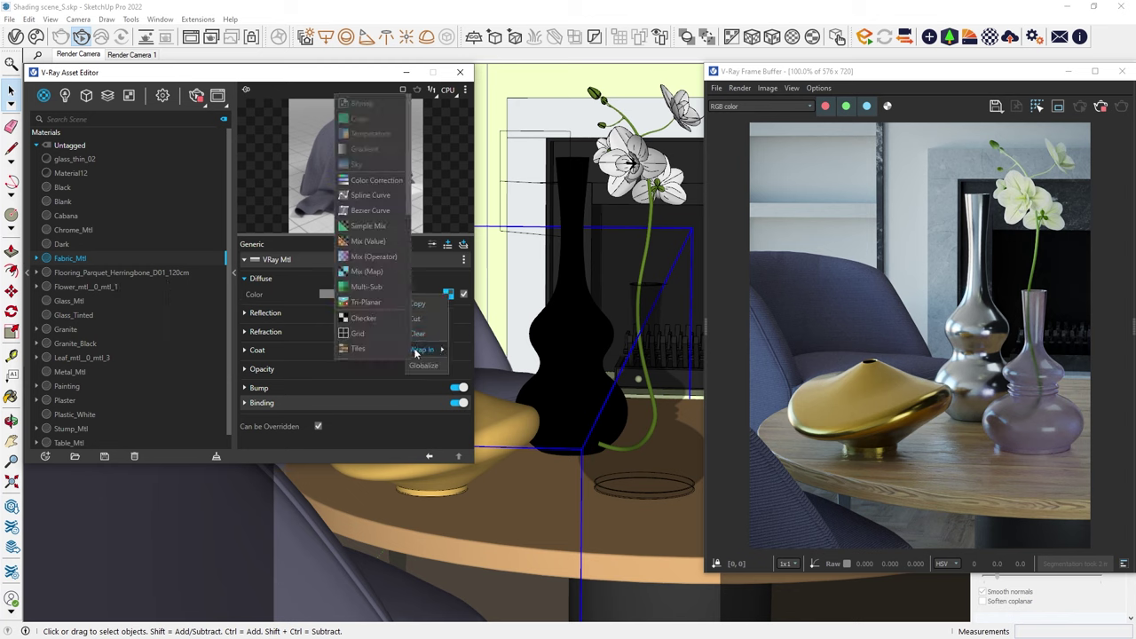
left_click(398, 180)
left_click(386, 310)
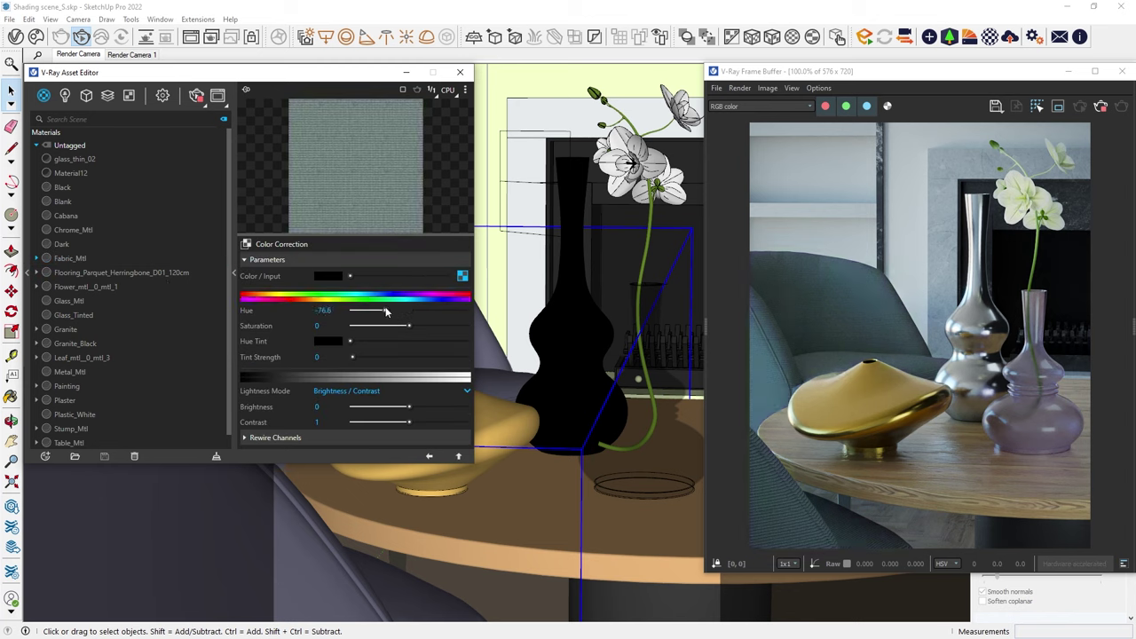
left_click(442, 310)
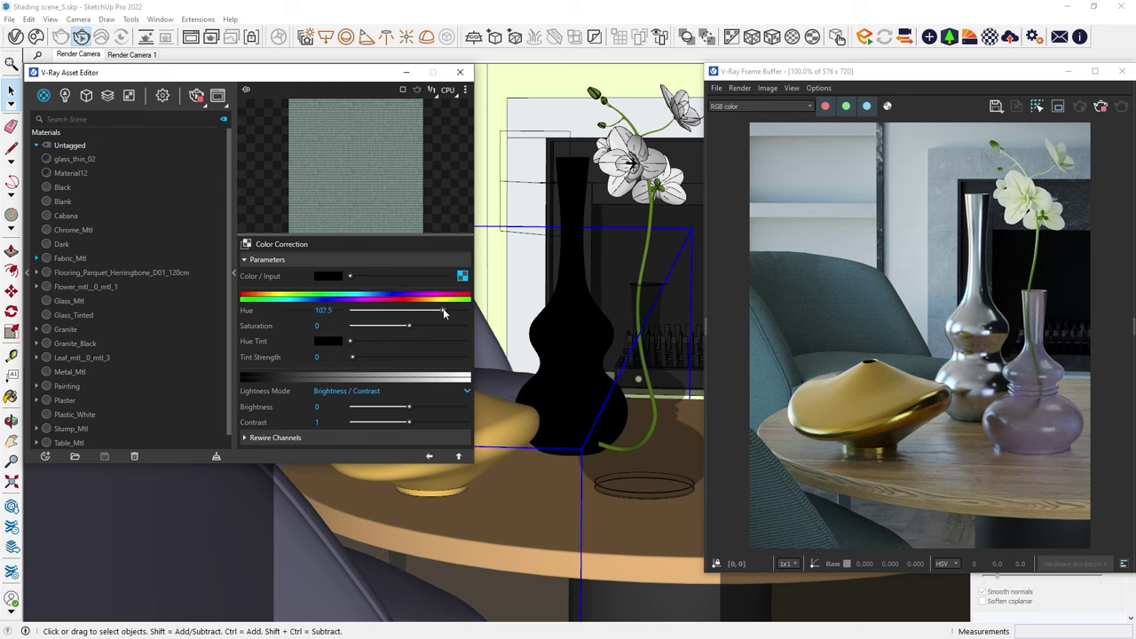
left_click(370, 327)
left_click(429, 455)
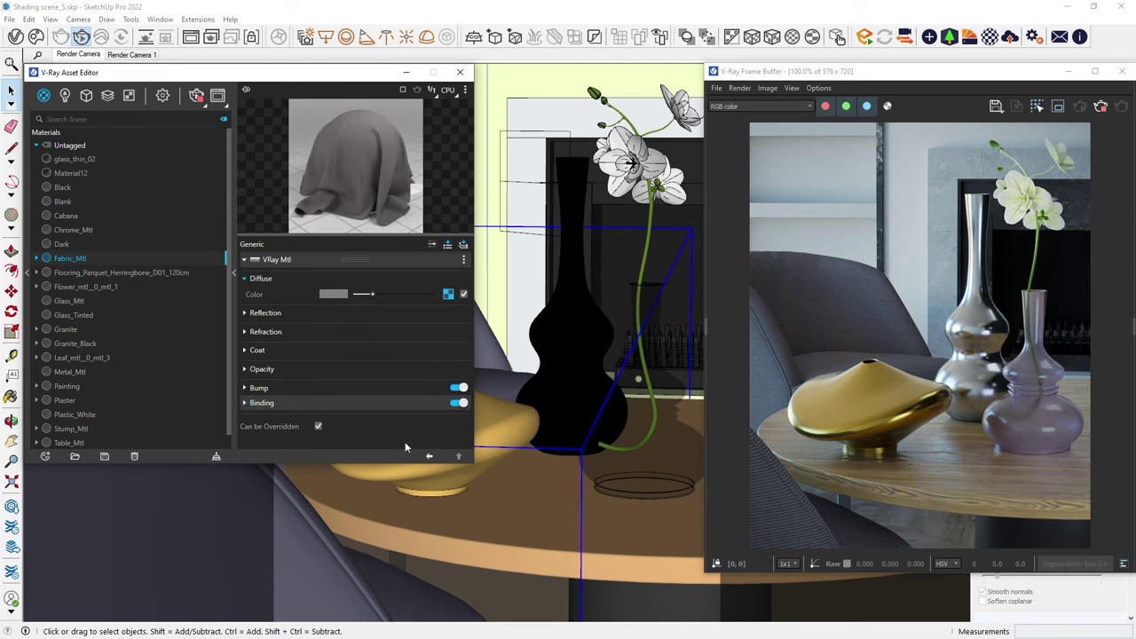
- Load the bitmap Fabrick_Bump.jpg as Fabric_Mtl's bump map and set the bump amount to 0.3
left_click(411, 388)
left_click(443, 418)
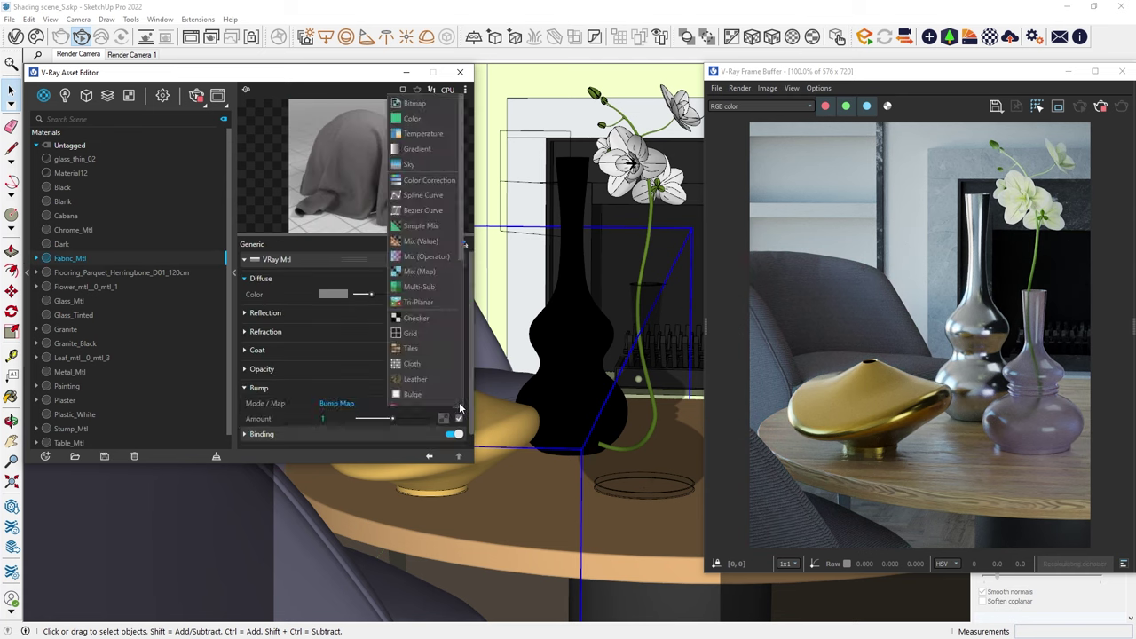
left_click(429, 106)
left_click(152, 173)
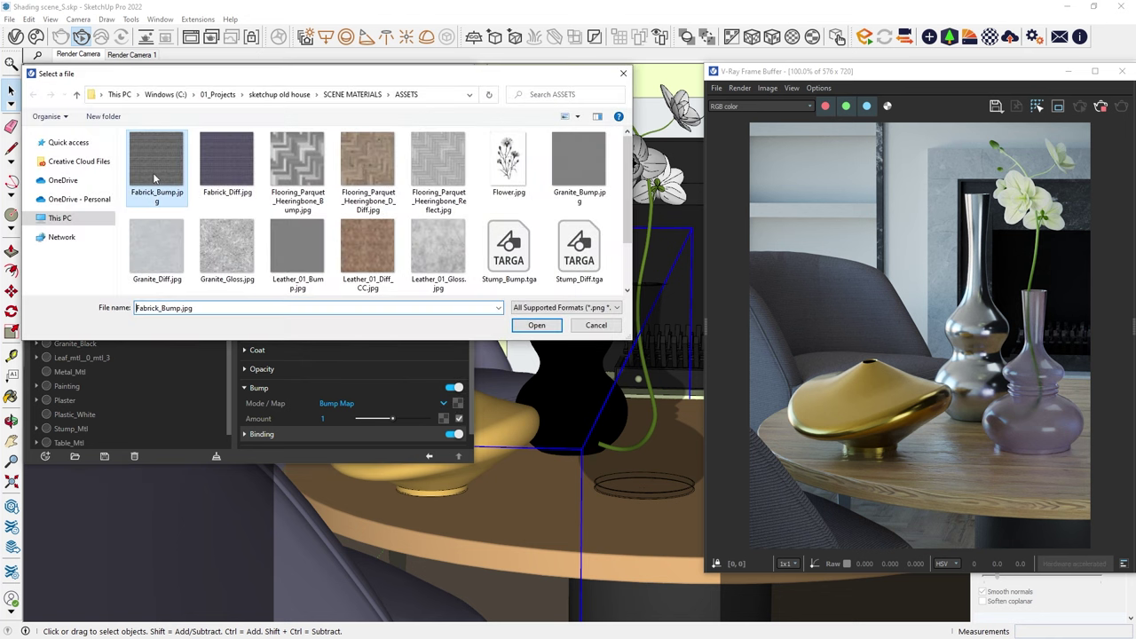
left_click(536, 324)
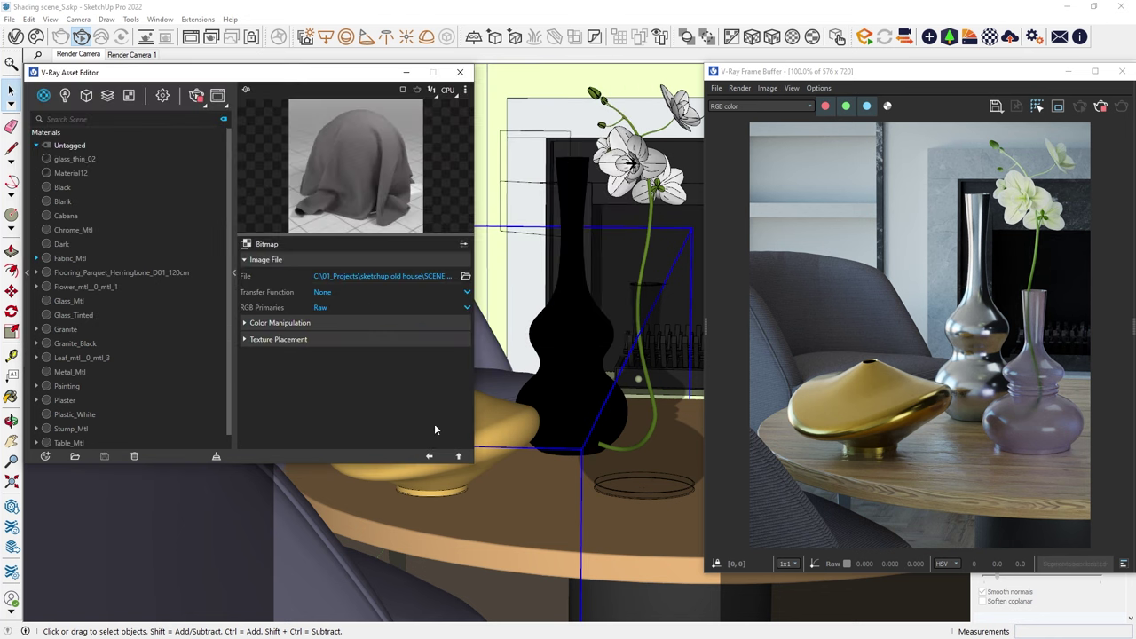
left_click(430, 456)
left_click_drag(390, 418, 370, 417)
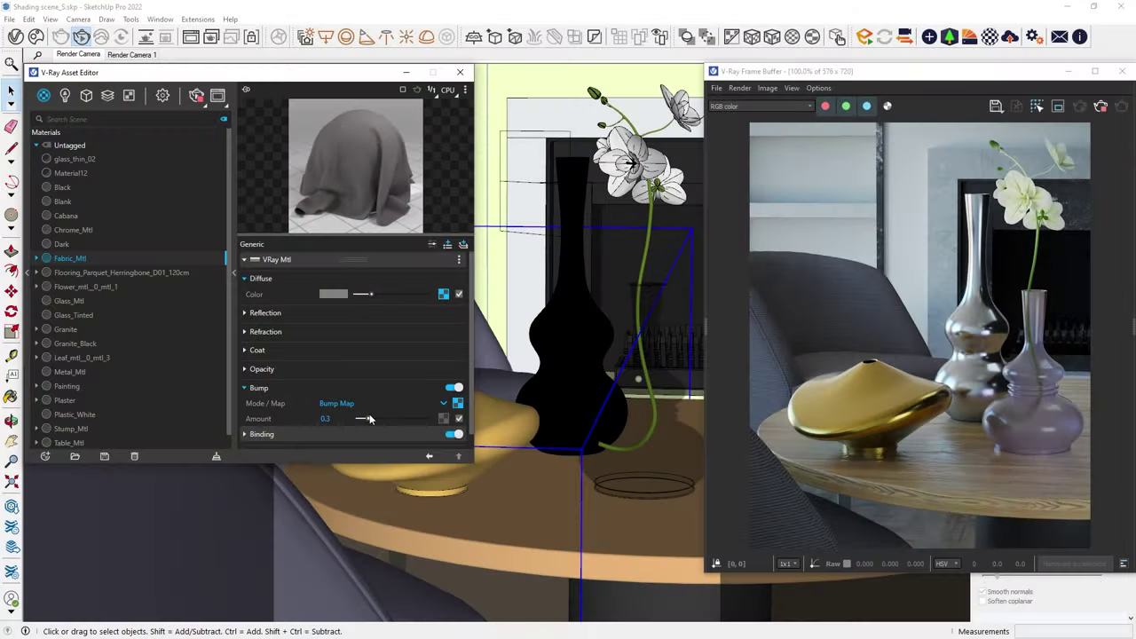
- Show Fabric_Mtl's advanced parameters and give it a near-white sheen color with a sheen glossiness of 0.49
left_click(432, 245)
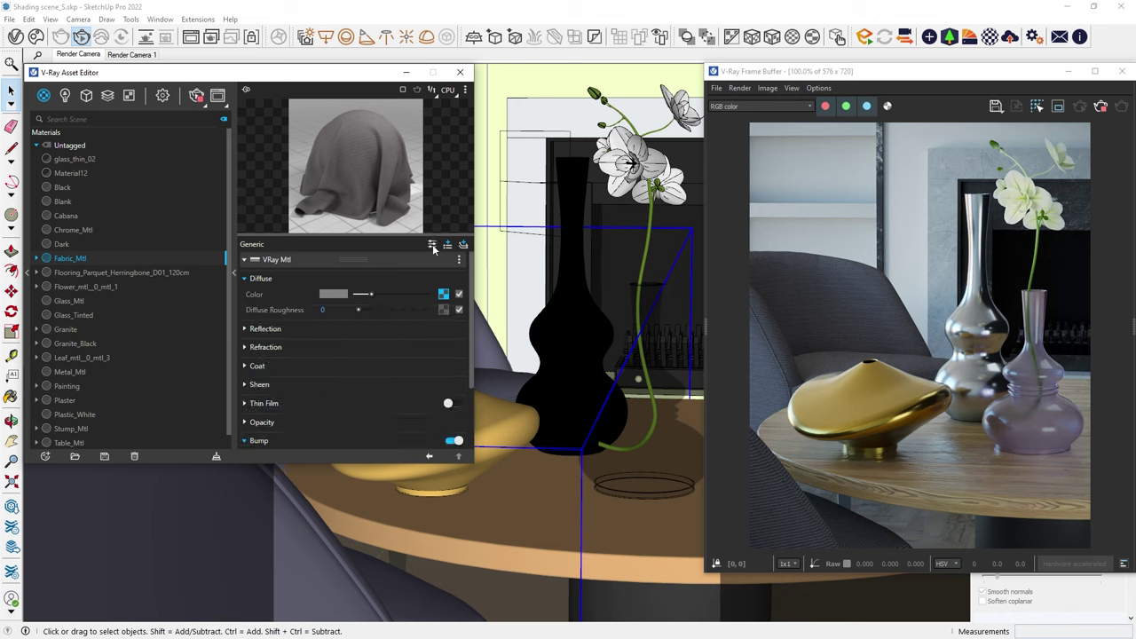
left_click(349, 384)
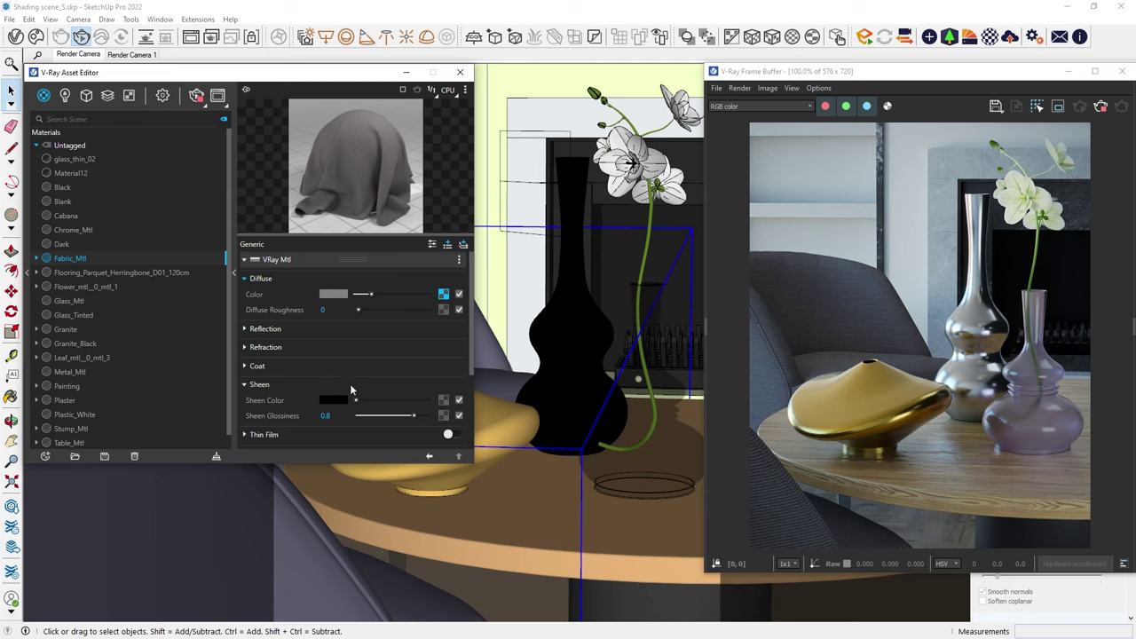
left_click_drag(356, 400, 396, 417)
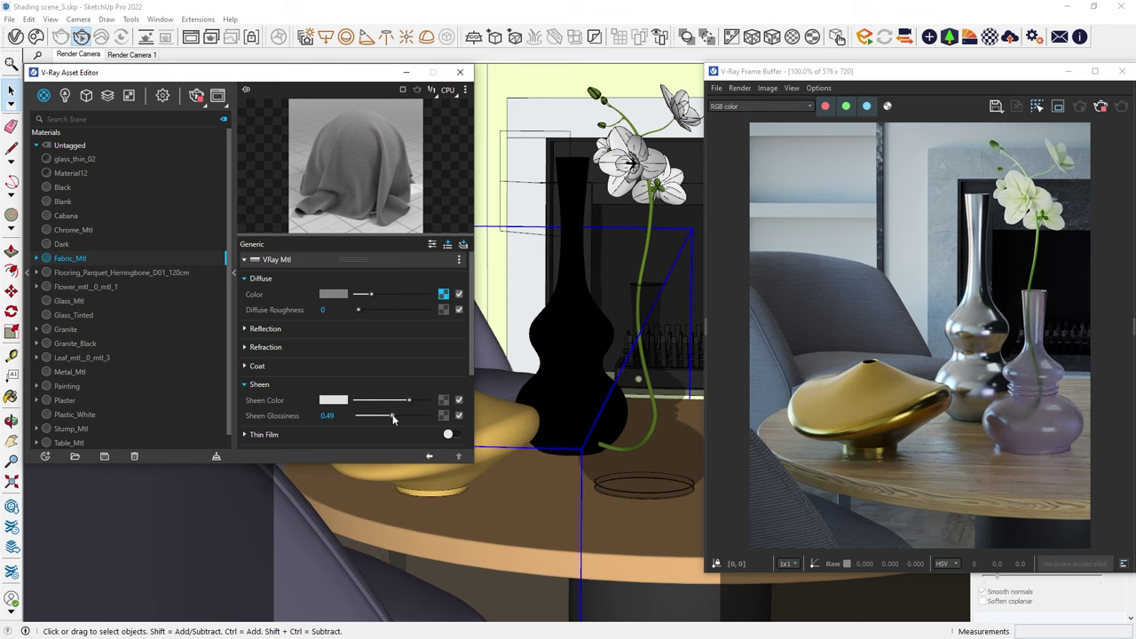
- Rename Fabric_Mtl's bump texture to Bump and the bitmap inside its Color Correction to Diffuse
left_click(37, 259)
left_click(71, 273)
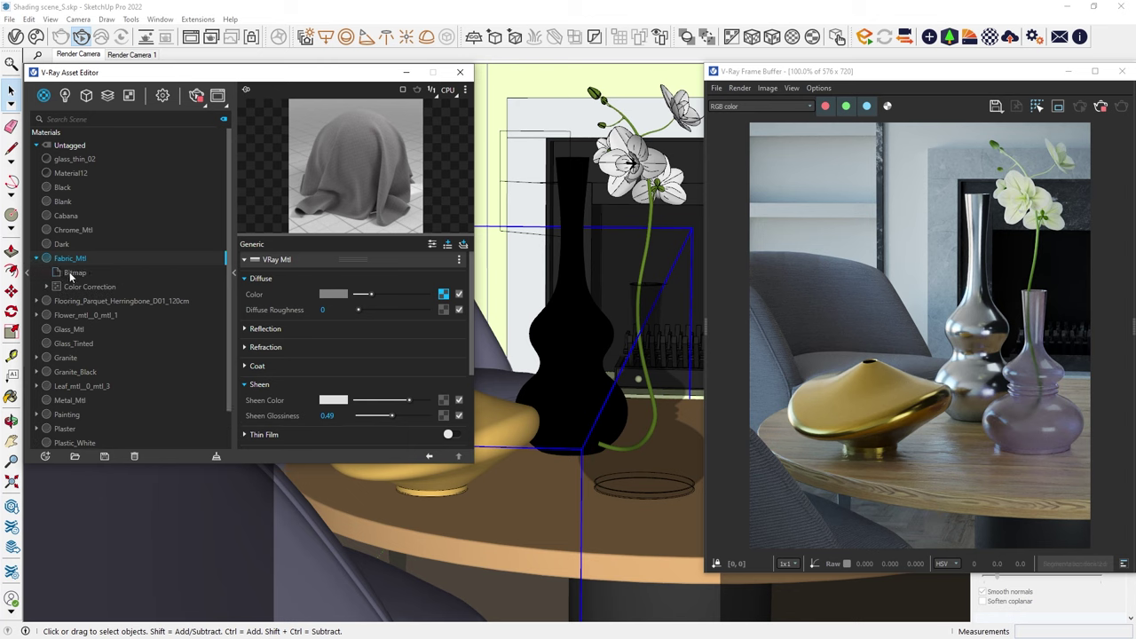
left_click(46, 287)
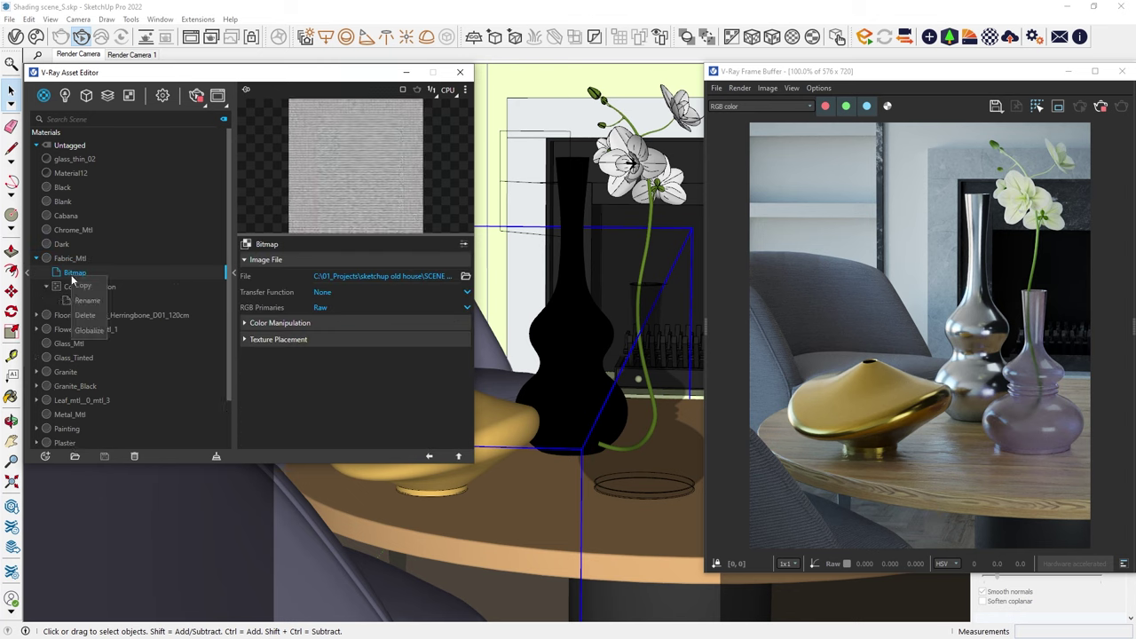
double_click(74, 273)
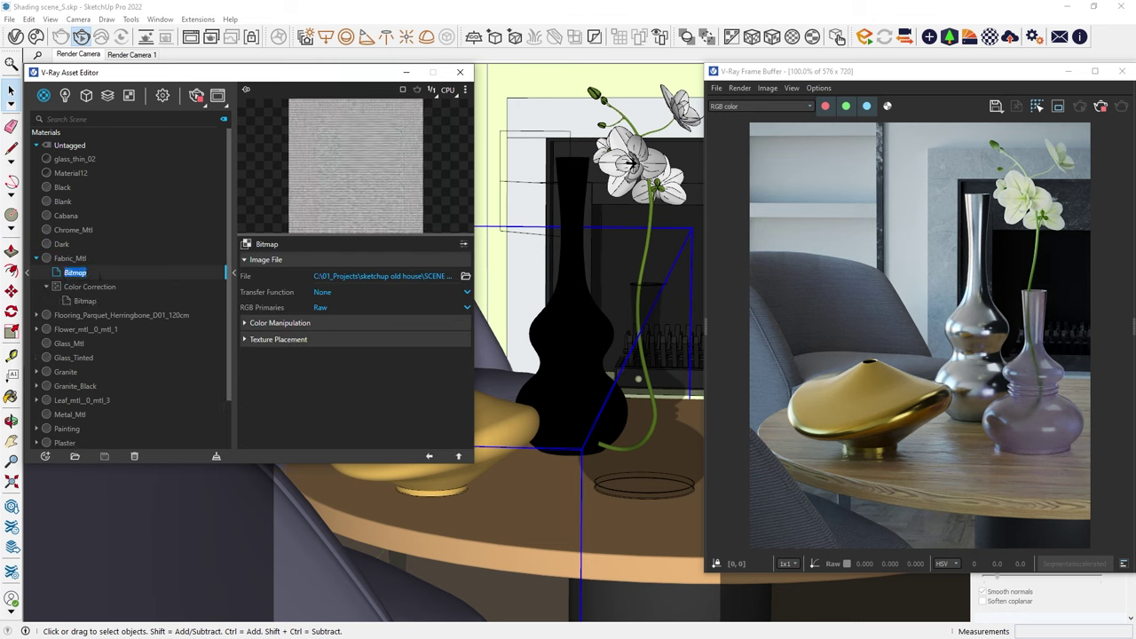
type("Bump")
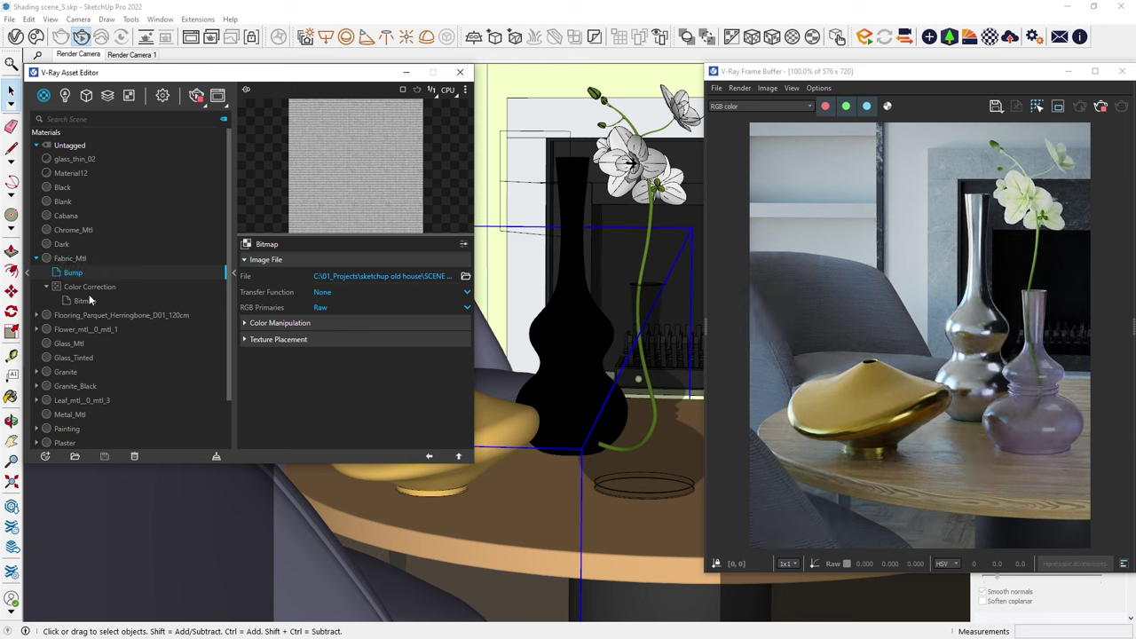
left_click(85, 301)
type("Diffuse")
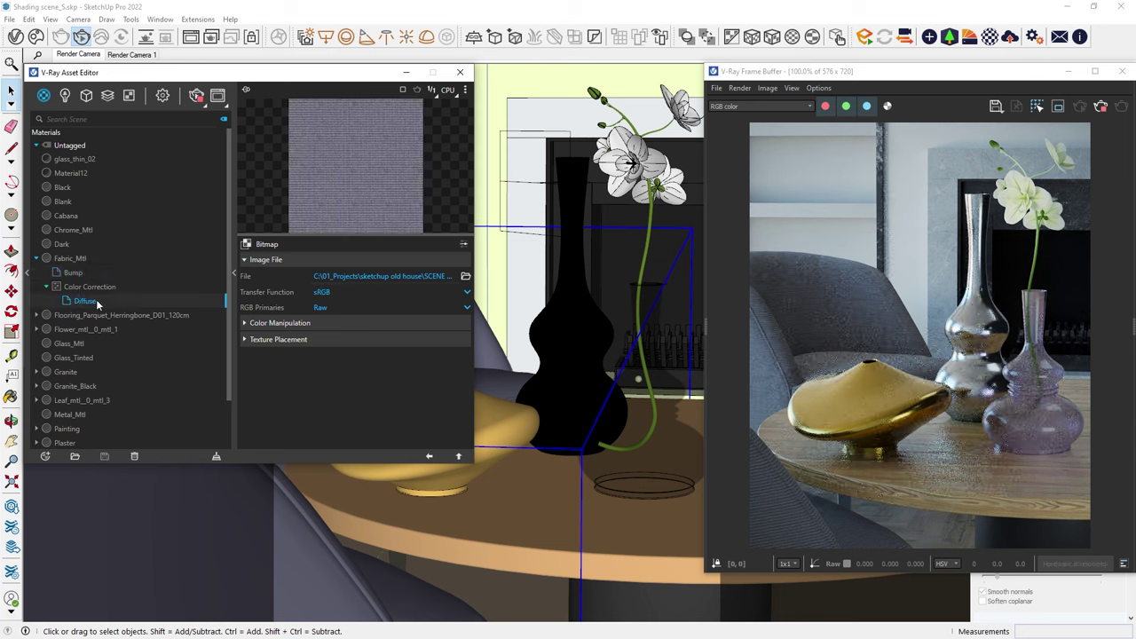
key("Return")
left_click(36, 259)
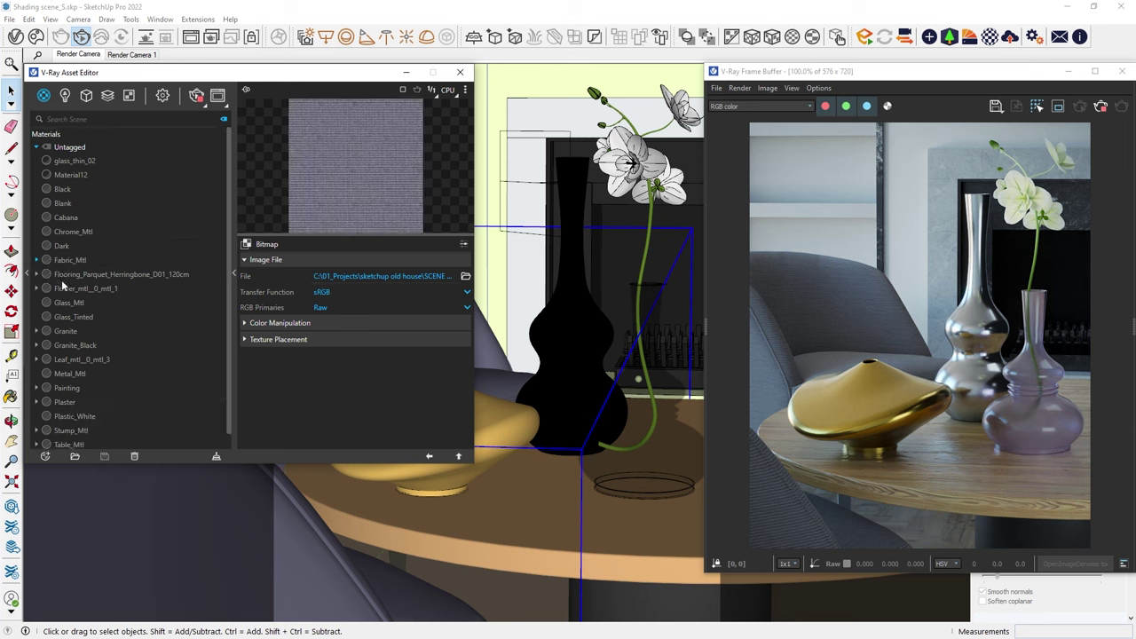
- Import the downloaded material Metal Weathered P01 20cm from the Chaos Cosmos Browser into the scene
left_click(234, 271)
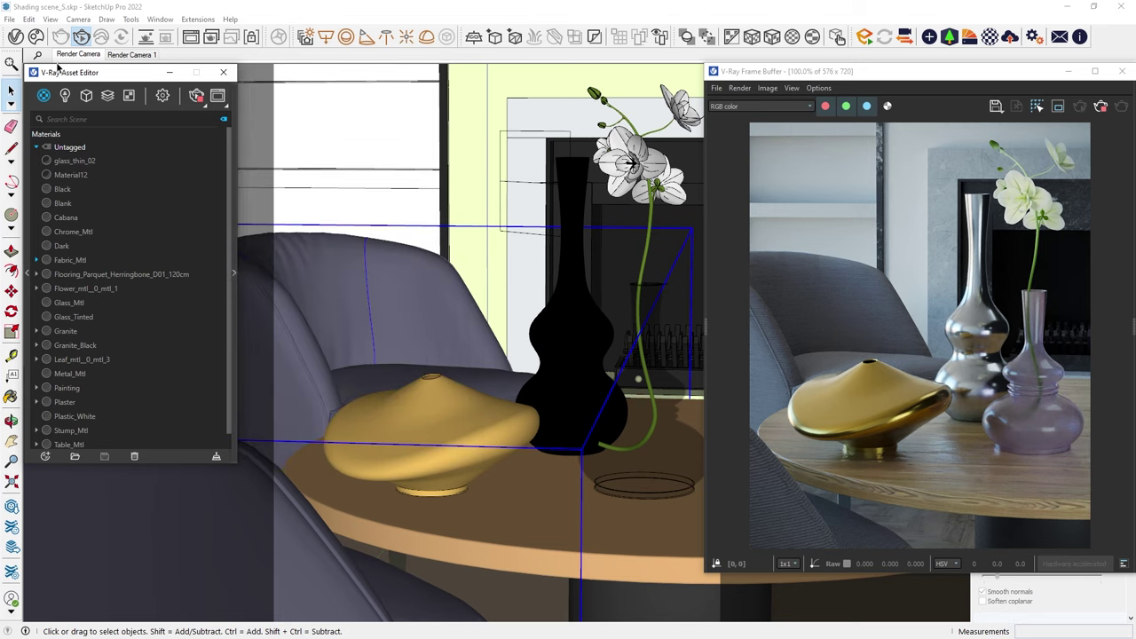
left_click(35, 38)
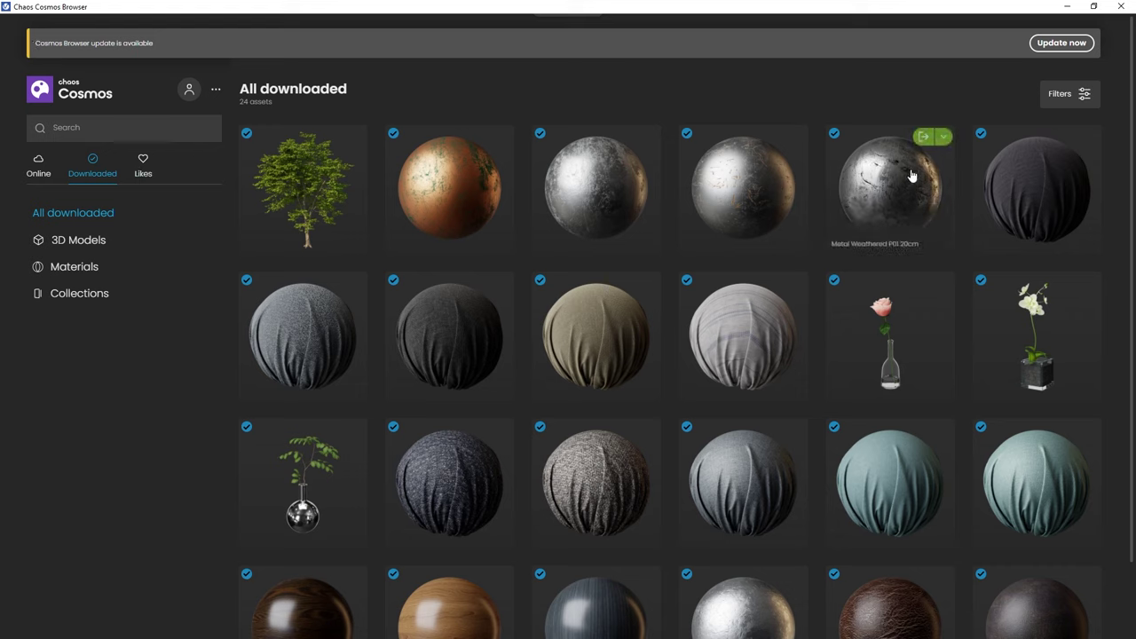
left_click(924, 139)
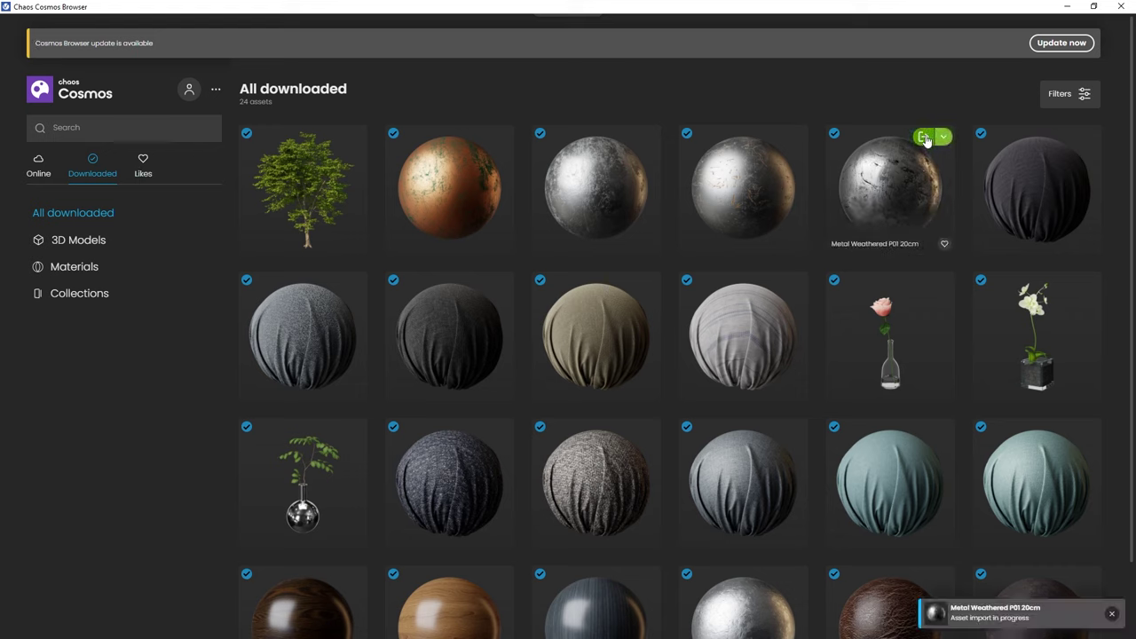
left_click(1120, 7)
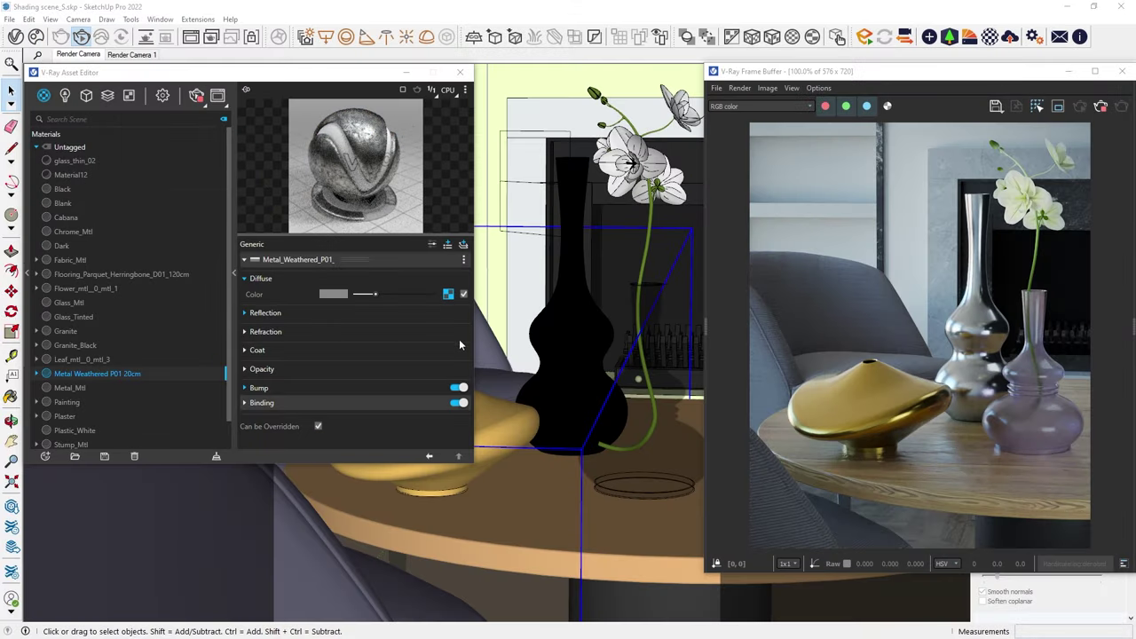
- Select the gold vase on the table and examine the reflection settings of Metal Weathered P01 20cm
left_click(495, 428)
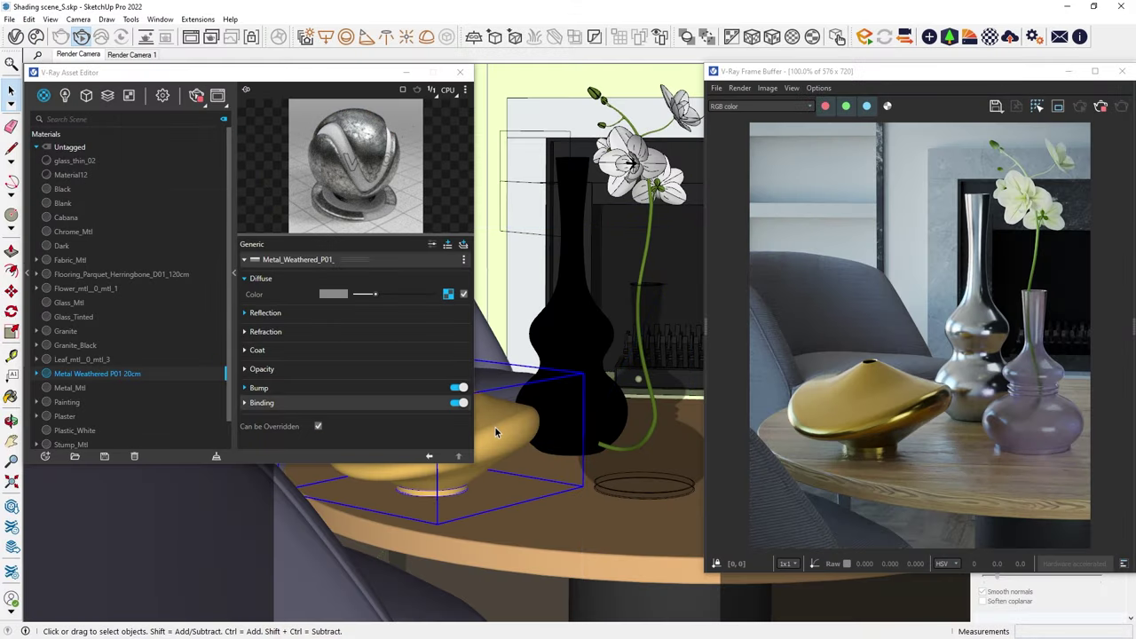
left_click(250, 313)
scroll(254, 316, "down", 2)
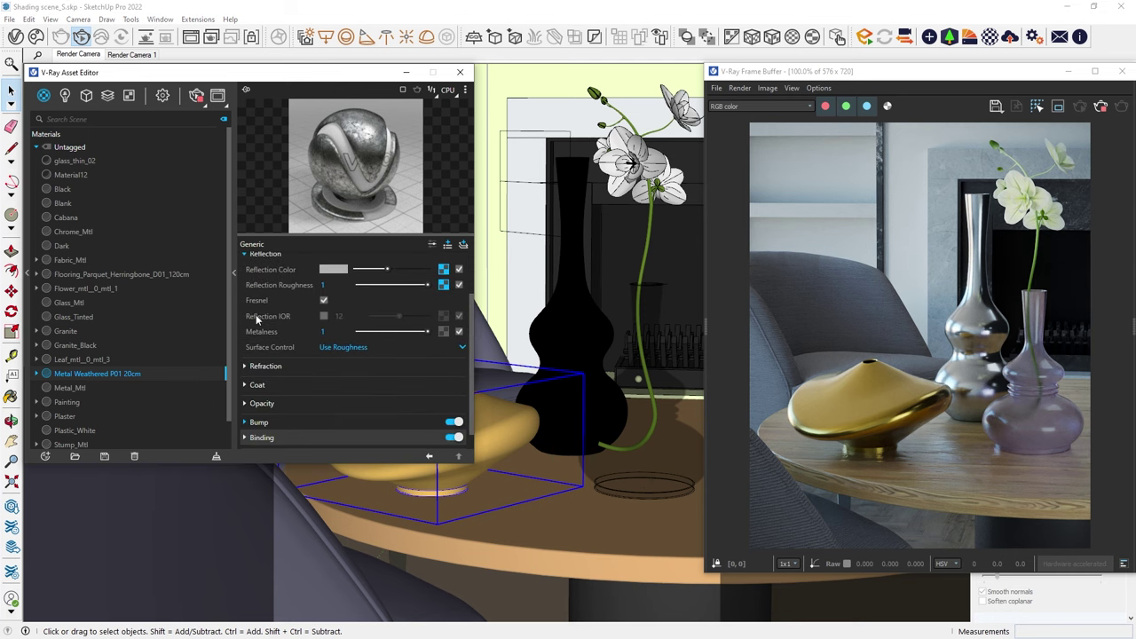
left_click(443, 270)
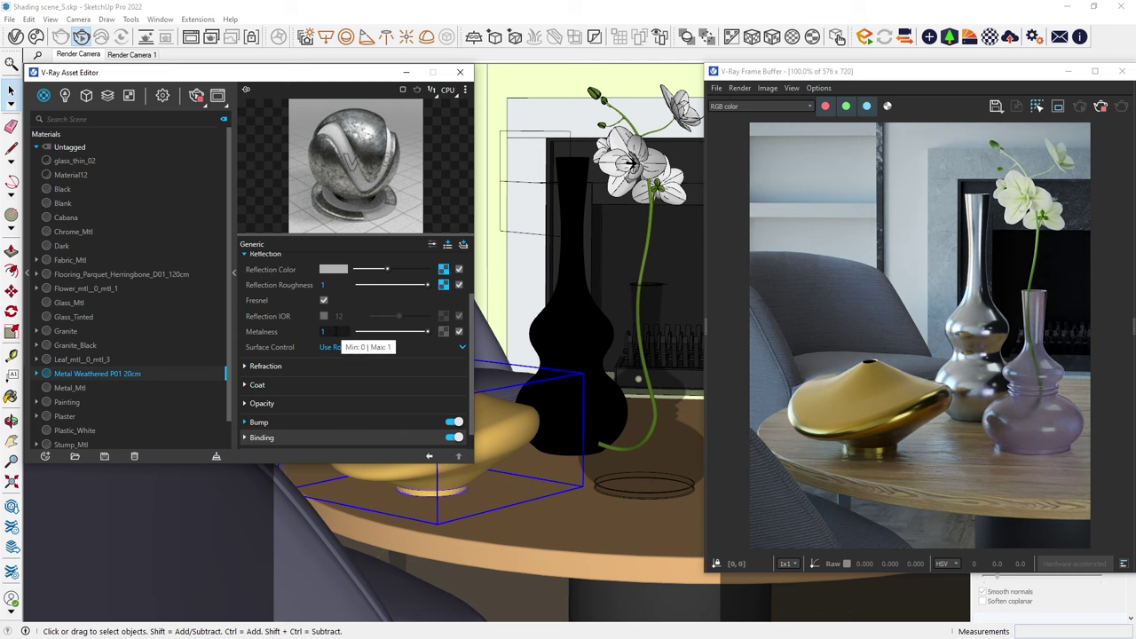
- Apply the Metal Weathered P01 20cm material to the selected gold vase
right_click(172, 368)
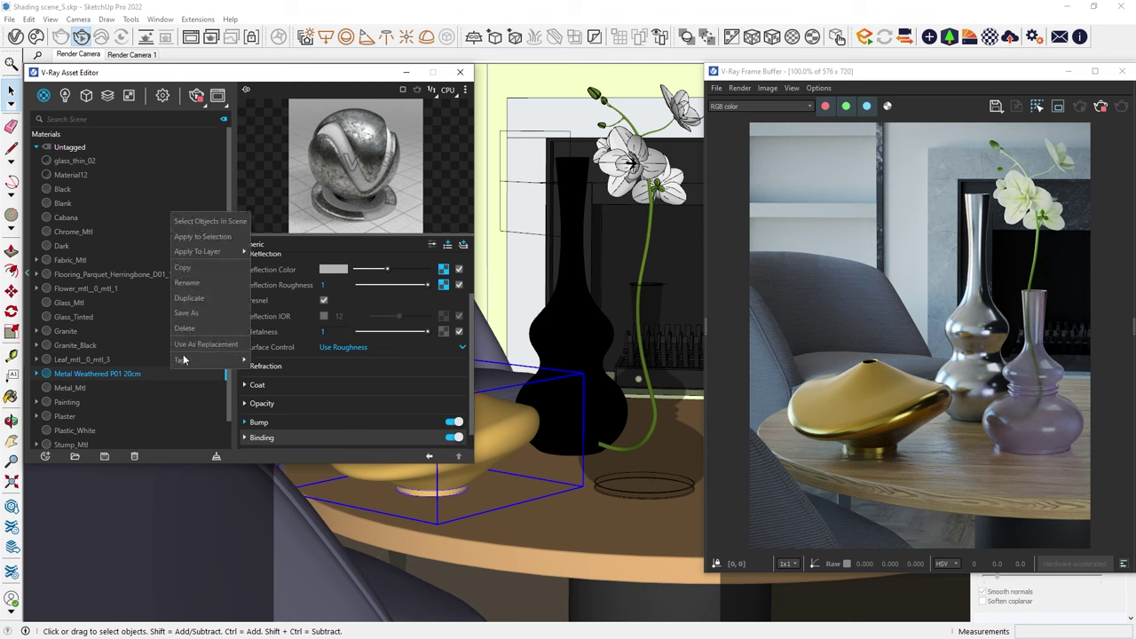
left_click(233, 236)
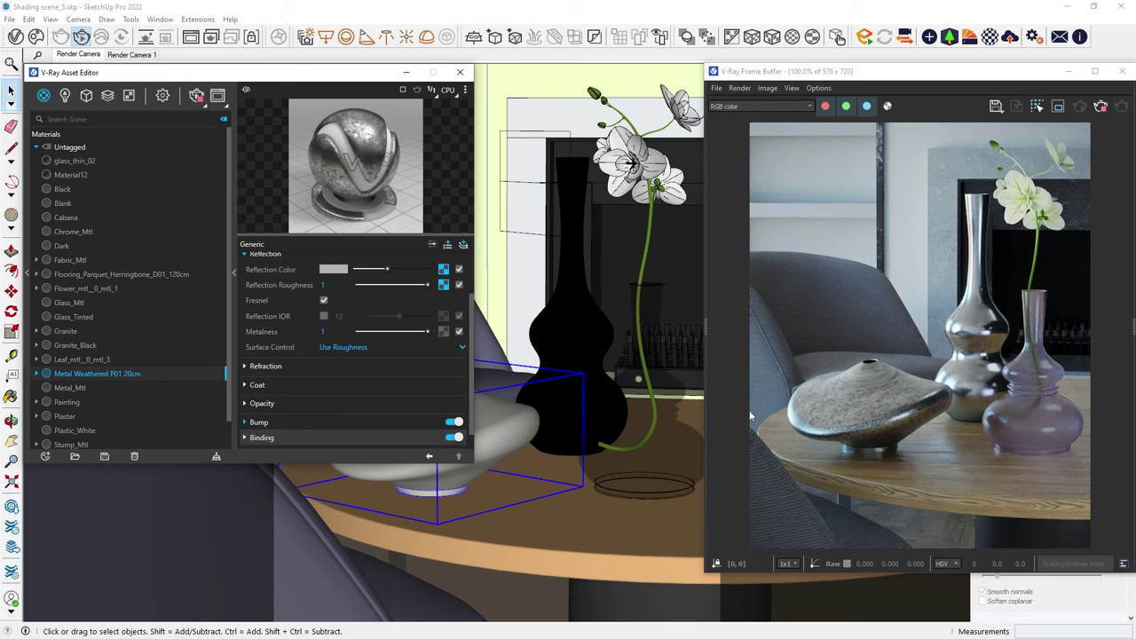
- Import Metal Weathered S02 20cm from the Chaos Cosmos Browser with triplanar mapping and apply it to the selected vase
left_click(36, 36)
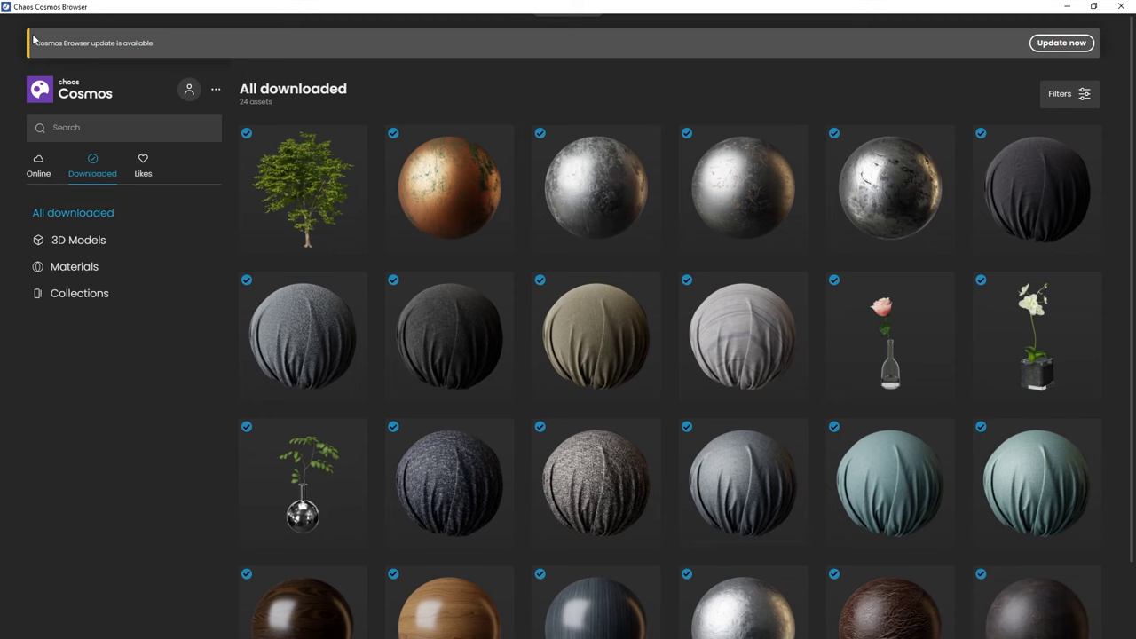
left_click(502, 137)
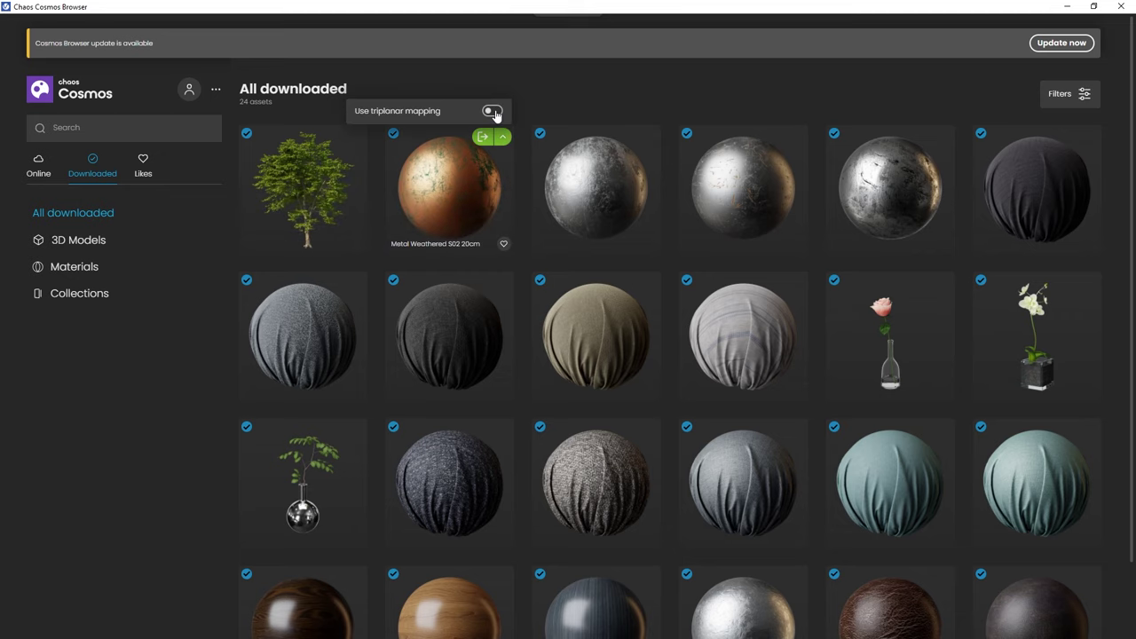
left_click(492, 111)
left_click(482, 137)
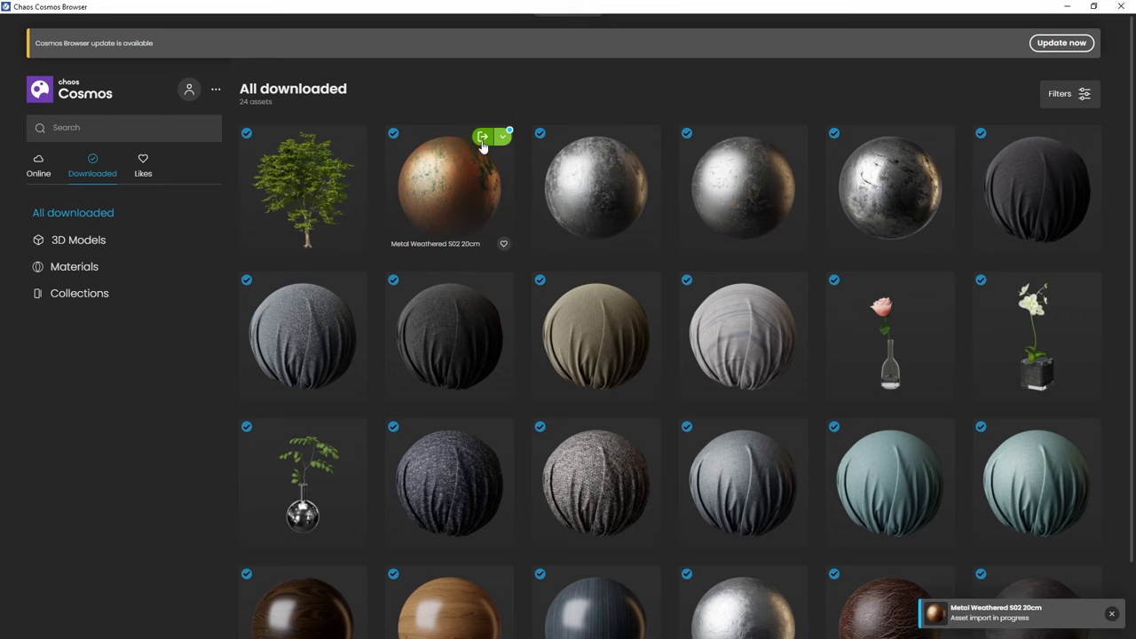
left_click(1120, 6)
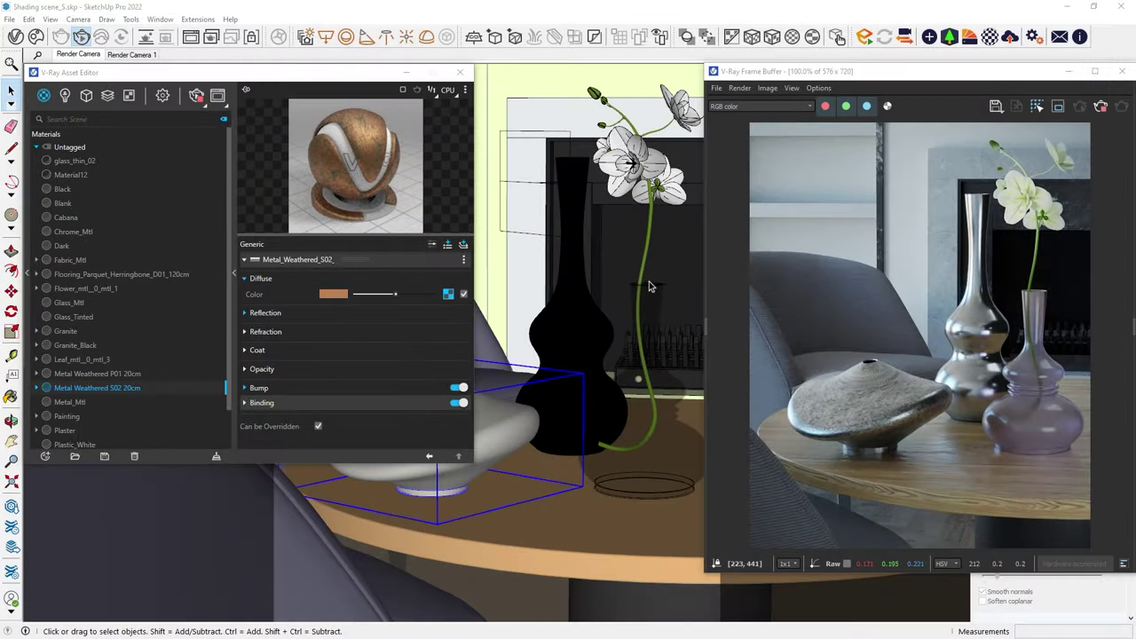
right_click(154, 384)
left_click(227, 243)
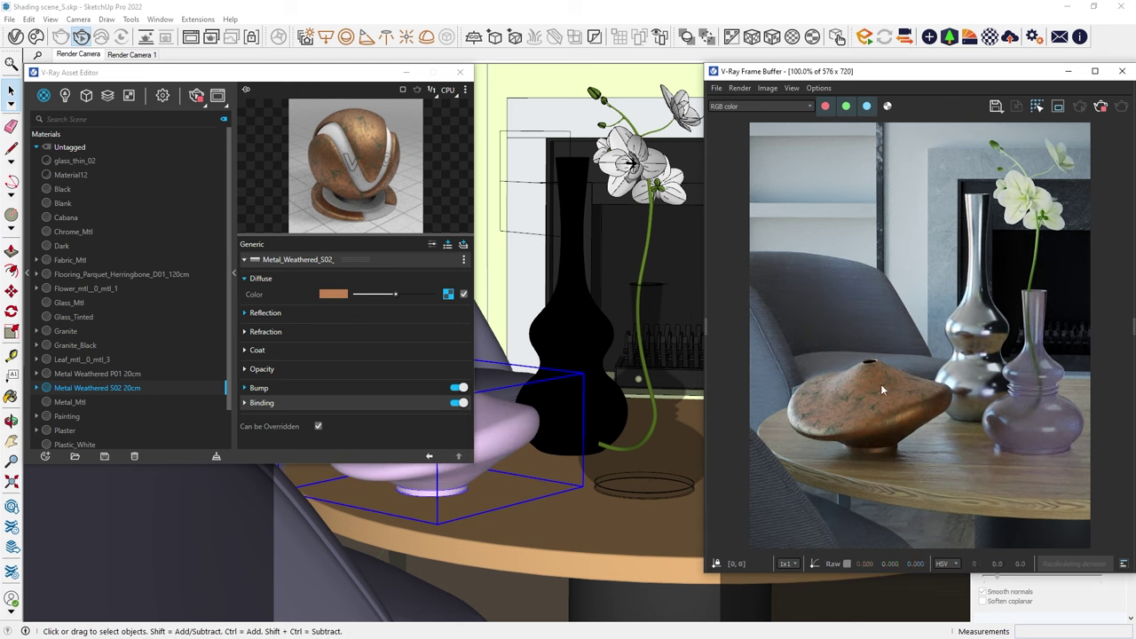
- Import Wood Walnut 33-38 100cm from the Chaos Cosmos Browser, apply it to the tabletop and show its reflection settings
left_click(35, 37)
scroll(279, 240, "down", 1)
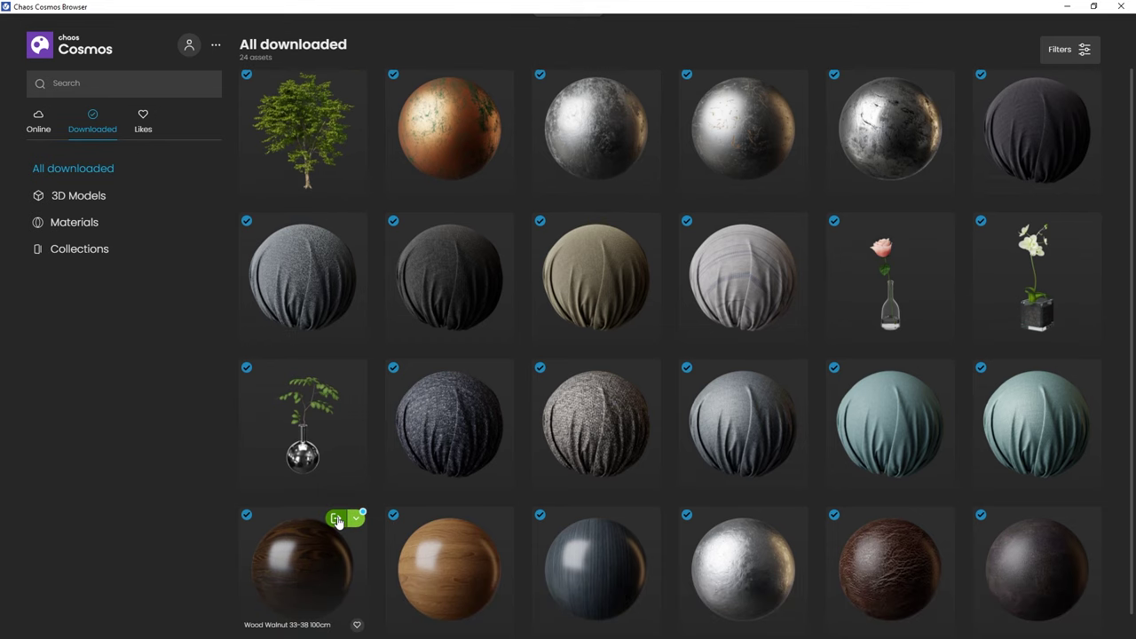
left_click(342, 517)
left_click(1118, 6)
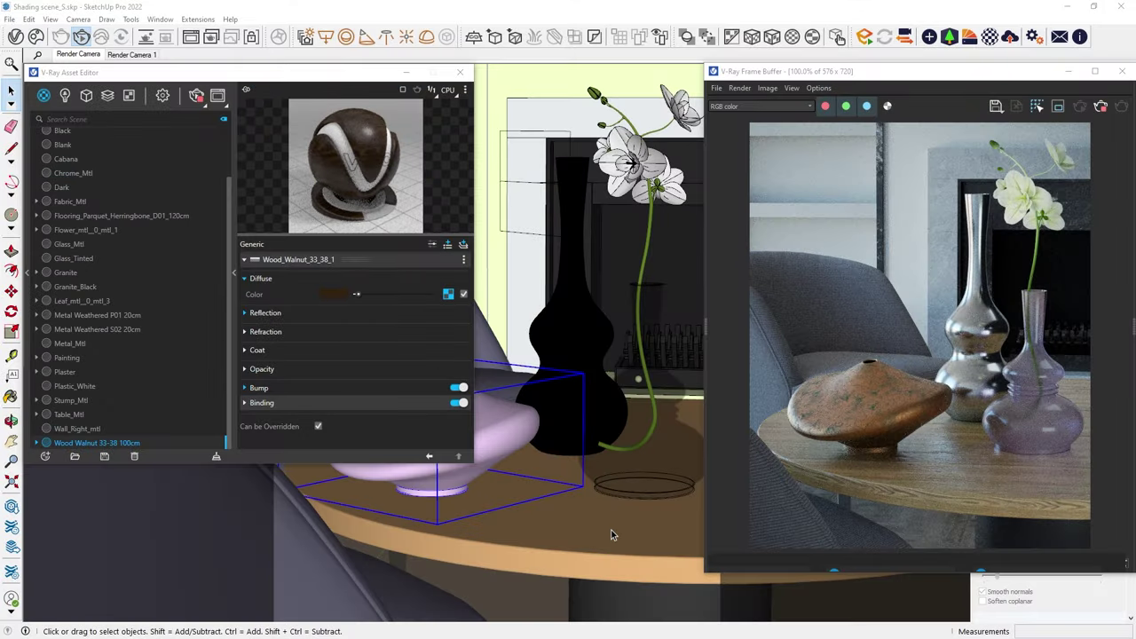
right_click(179, 440)
left_click(213, 304)
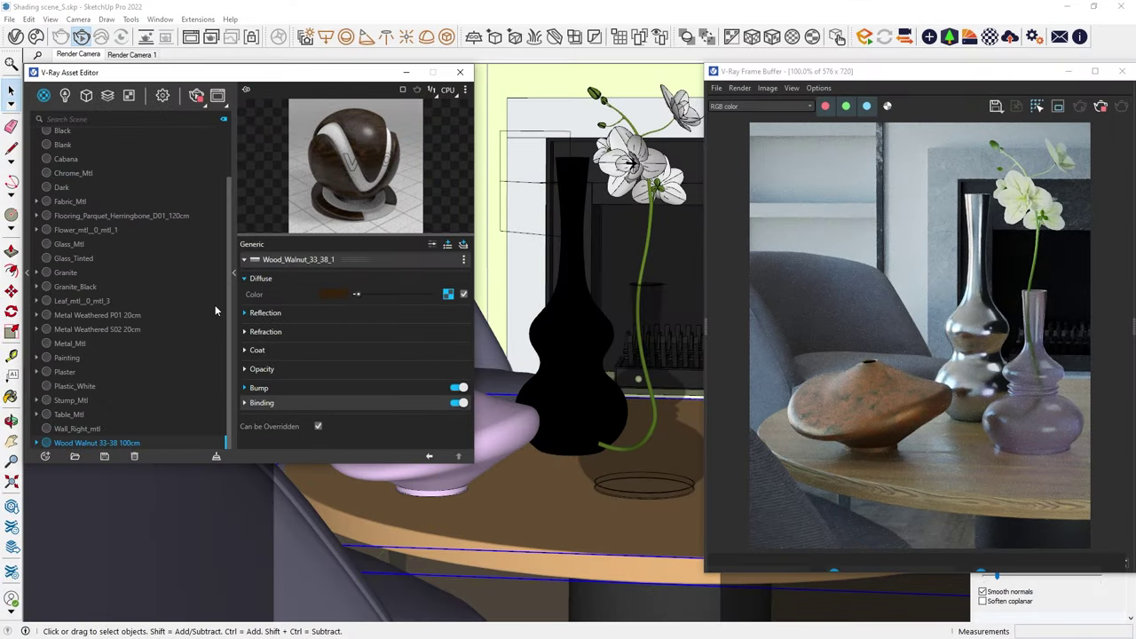
left_click(266, 312)
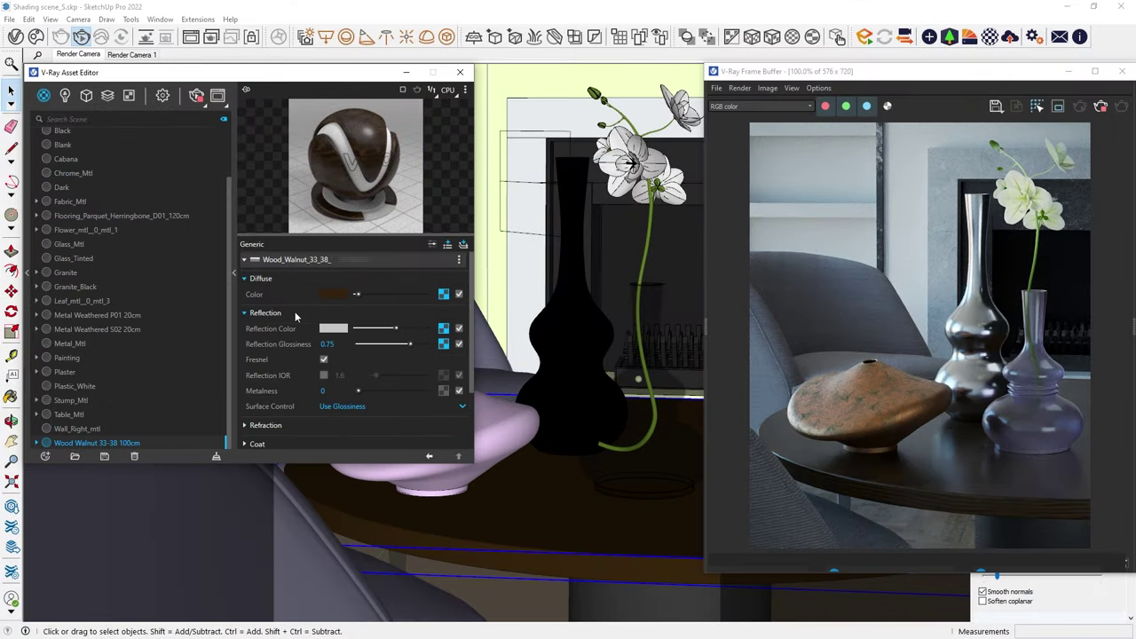
- Show the advanced parameters of the Fabric B01 20cm material and examine its sheen color and glossiness
left_click(108, 258)
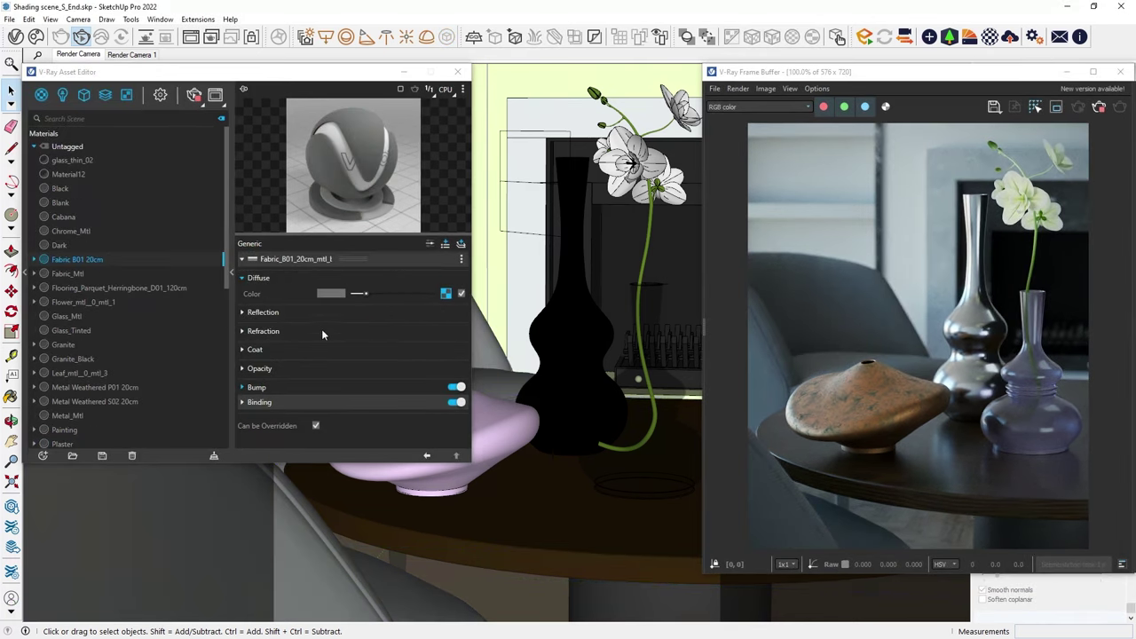
left_click(430, 245)
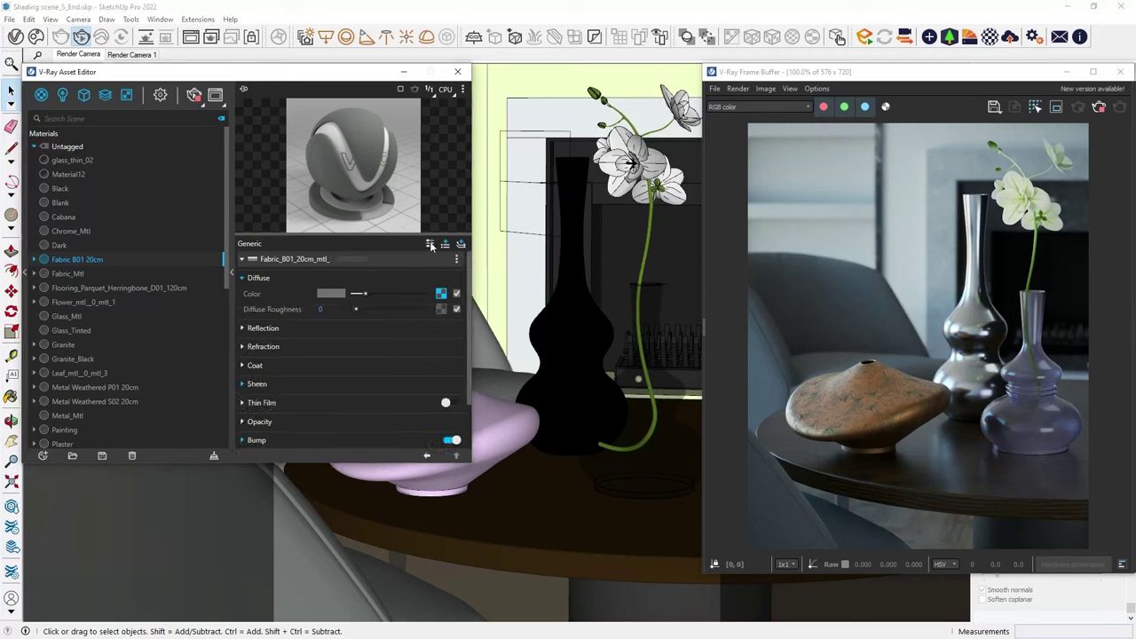
left_click(242, 386)
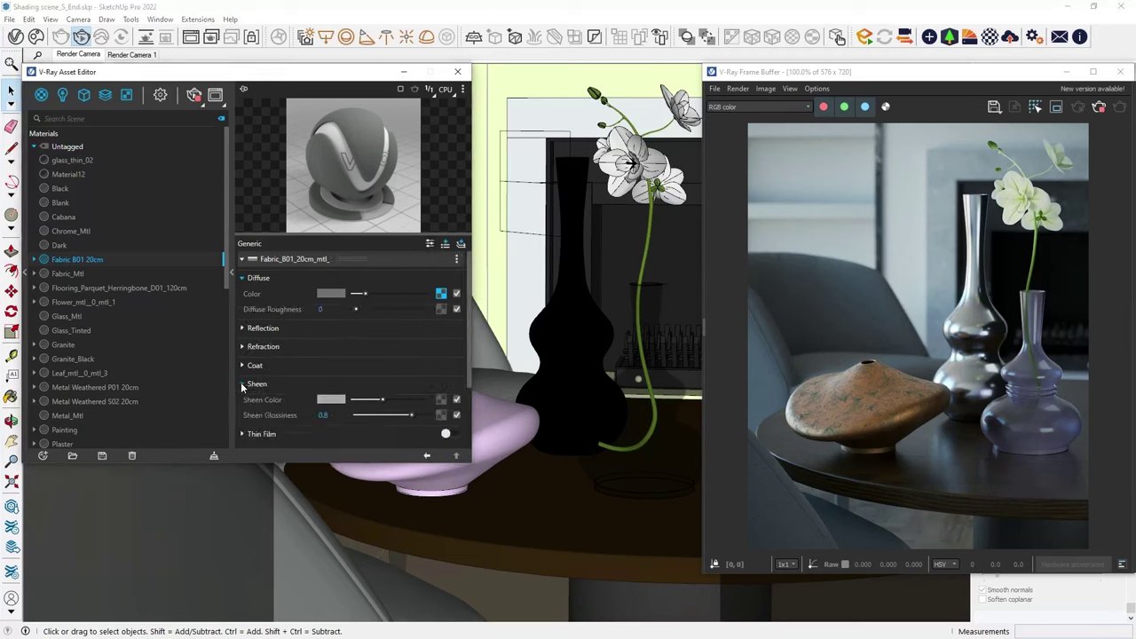
- Expand Fabric B01 20cm's triplanar bump texture and examine the UVW placement Fabric_B01_diff_tex_0_uvwgen_rand
left_click(35, 258)
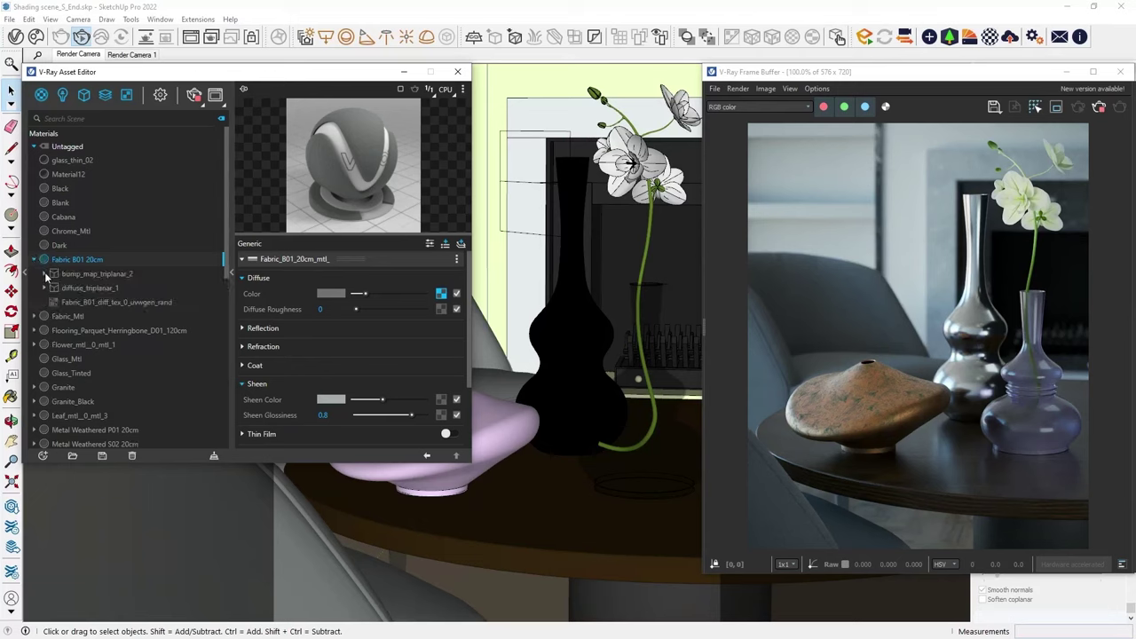
left_click(44, 273)
left_click(55, 287)
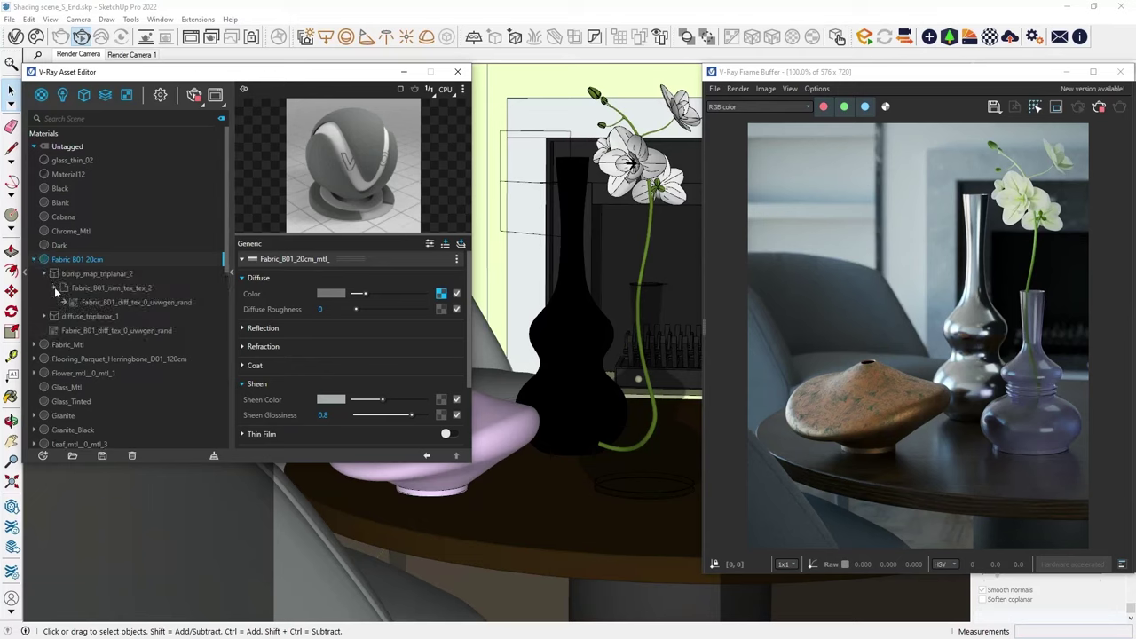
left_click(66, 330)
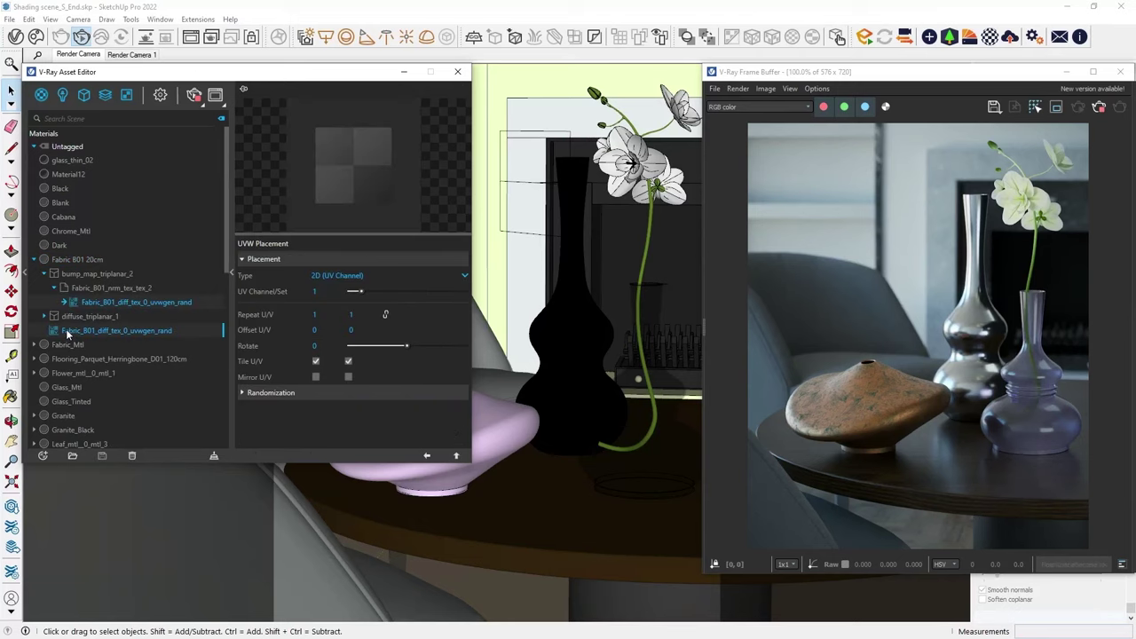